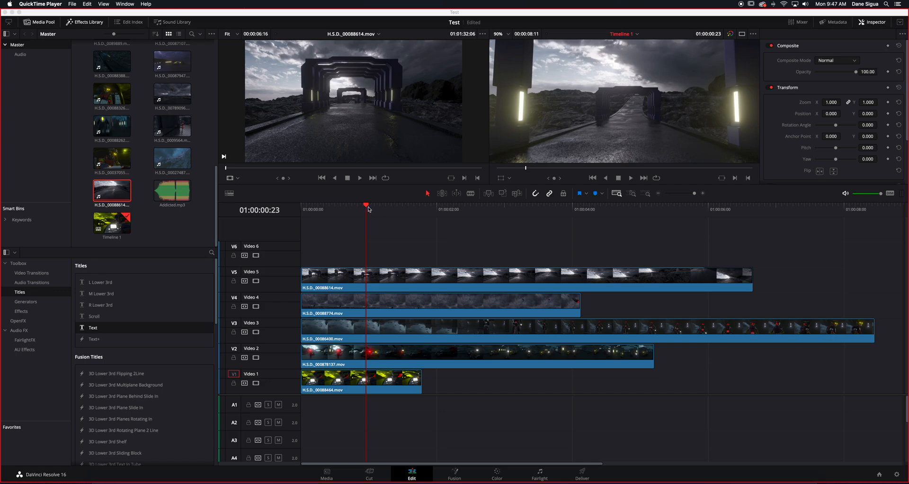
# - Scrub through and play parts of the timeline to examine how the stacked clips appear in the timeline viewer
pyautogui.moveTo(368, 209); pyautogui.dragTo(346, 208)
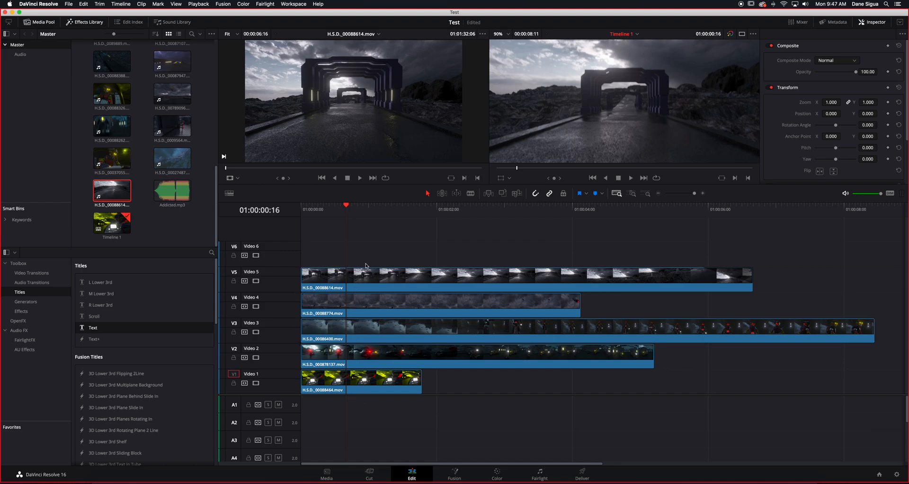
pyautogui.moveTo(348, 207); pyautogui.dragTo(386, 221)
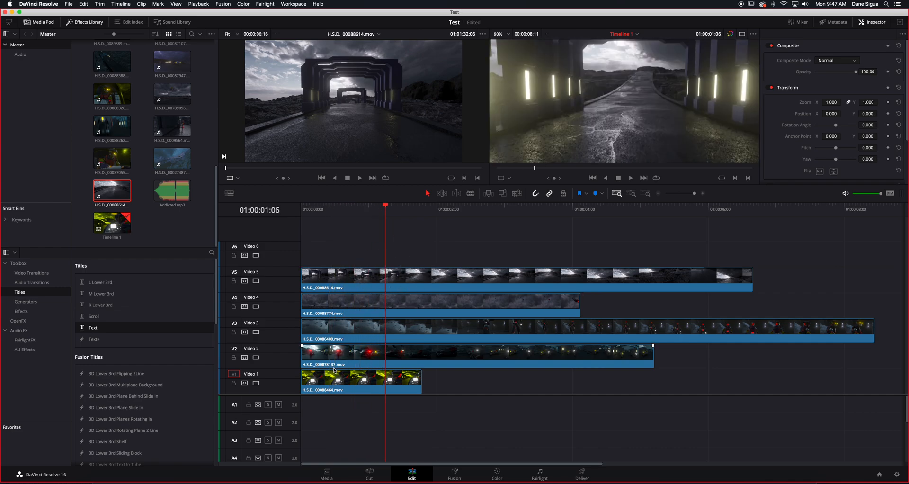
pyautogui.moveTo(354, 213); pyautogui.dragTo(725, 244)
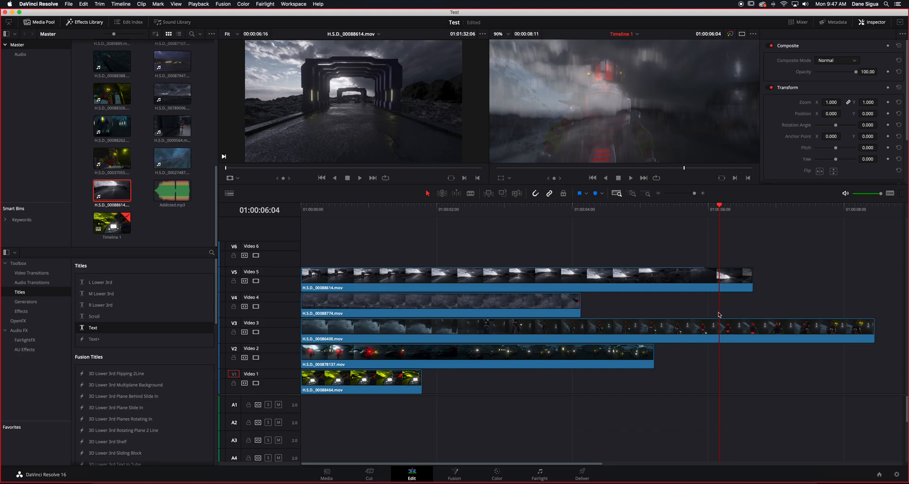
pyautogui.press('space')
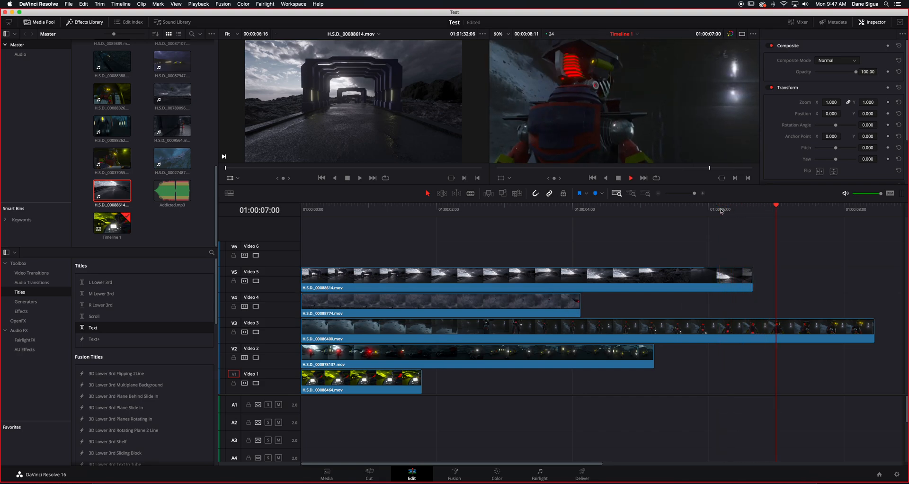
pyautogui.press('space')
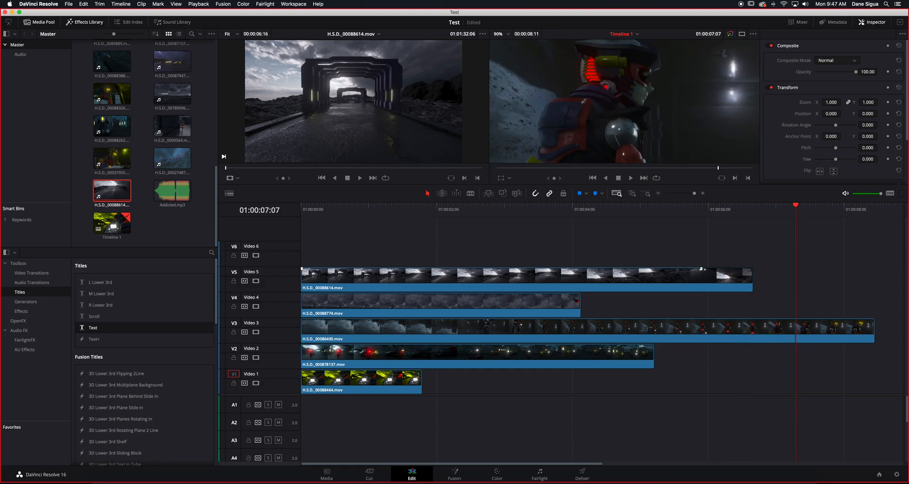
pyautogui.click(722, 207)
pyautogui.press('space')
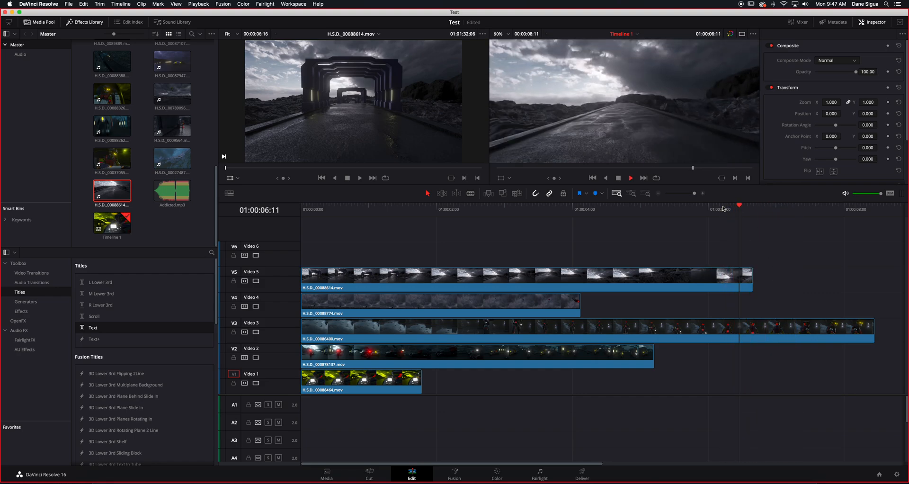
pyautogui.press('space')
pyautogui.moveTo(660, 212); pyautogui.dragTo(443, 228)
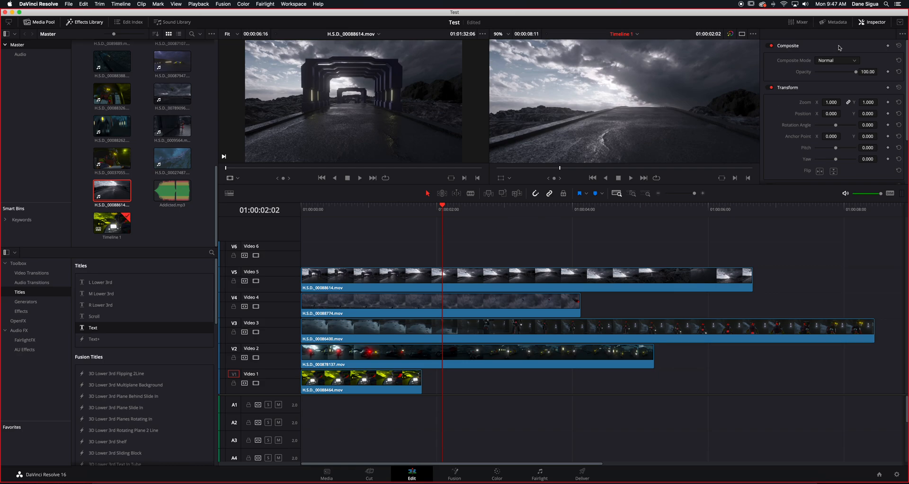
# - Hide the Inspector, Effects Library and Media Pool to leave more room for the timeline and viewers
pyautogui.click(872, 24)
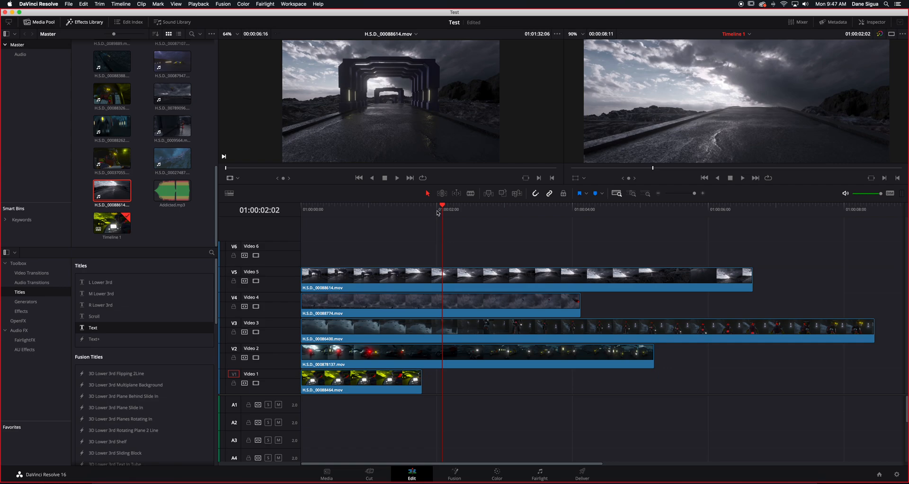
pyautogui.moveTo(439, 211); pyautogui.dragTo(388, 211)
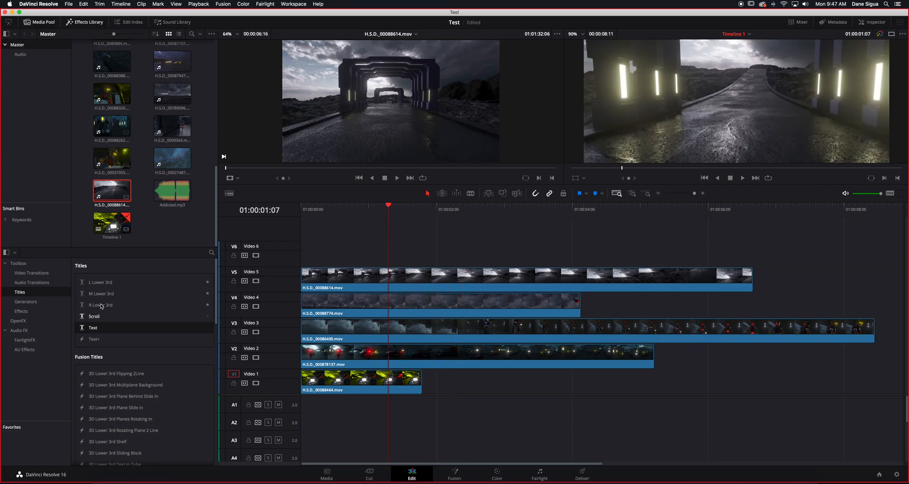
pyautogui.click(81, 22)
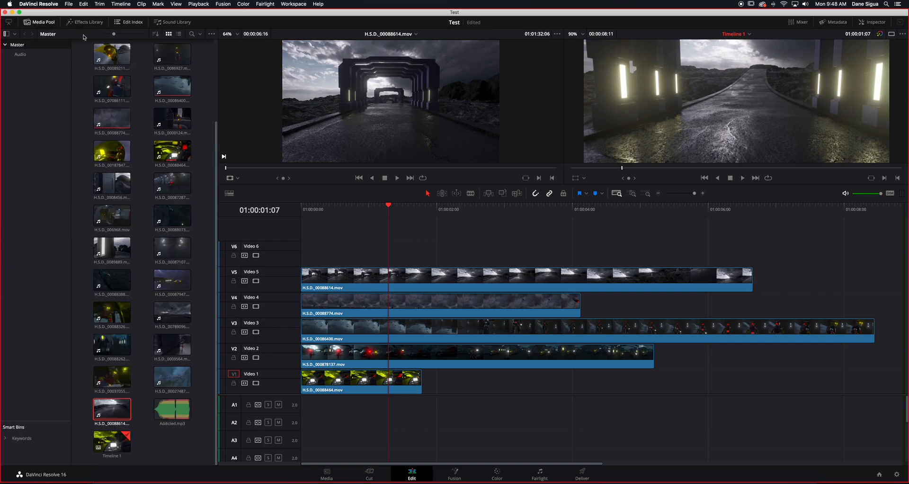
pyautogui.click(45, 23)
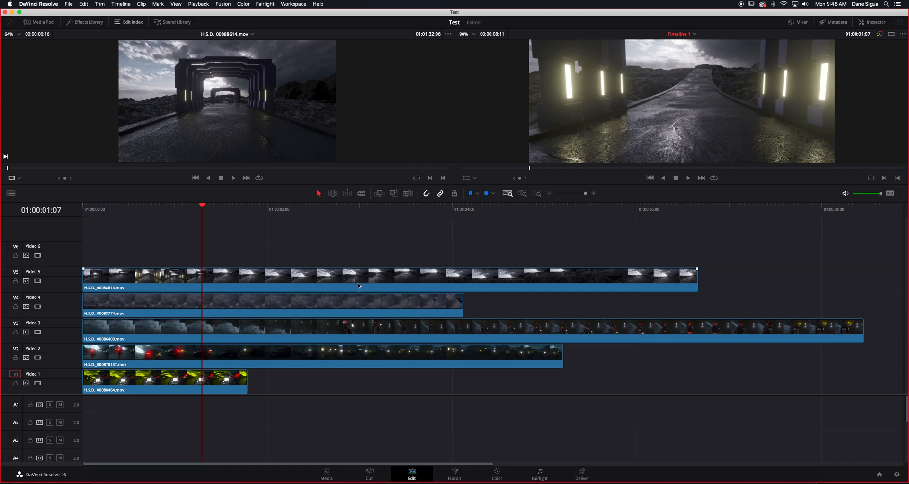
# - Ripple delete the H.S.D._00088464 clip on Video 1 and the H.S.D._00088774 clip on Video 4
pyautogui.click(221, 379)
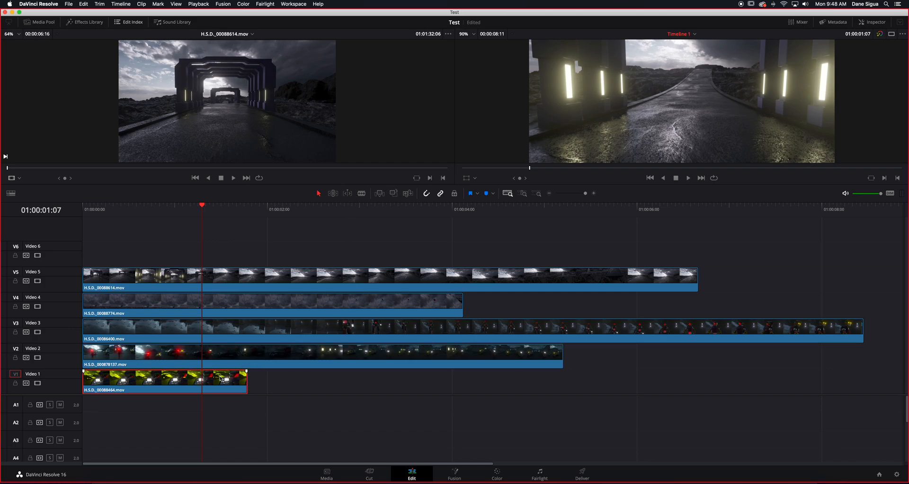
pyautogui.press('Delete')
pyautogui.click(322, 311)
pyautogui.press('Delete')
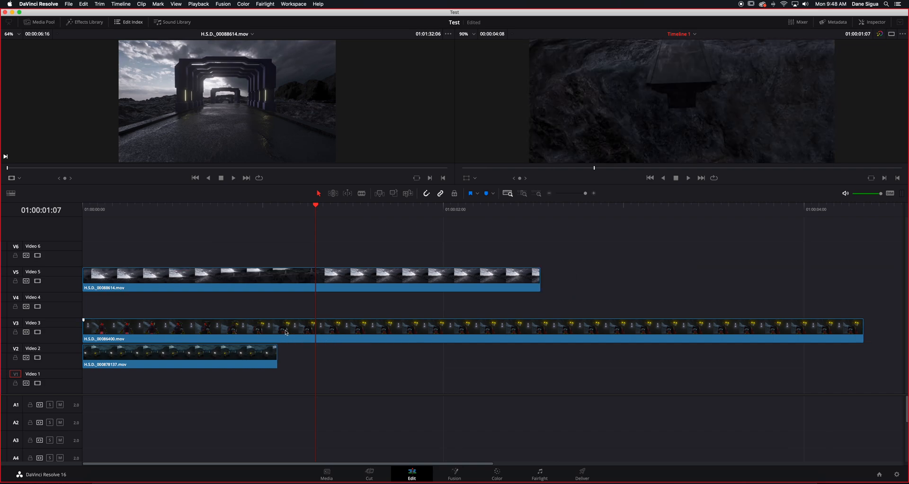
# - Move the remaining clips onto Video 1 end to end, in the order H.S.D._000878137, H.S.D._00086400, H.S.D._00088614
pyautogui.moveTo(227, 358); pyautogui.dragTo(225, 381)
pyautogui.moveTo(222, 331); pyautogui.dragTo(482, 381)
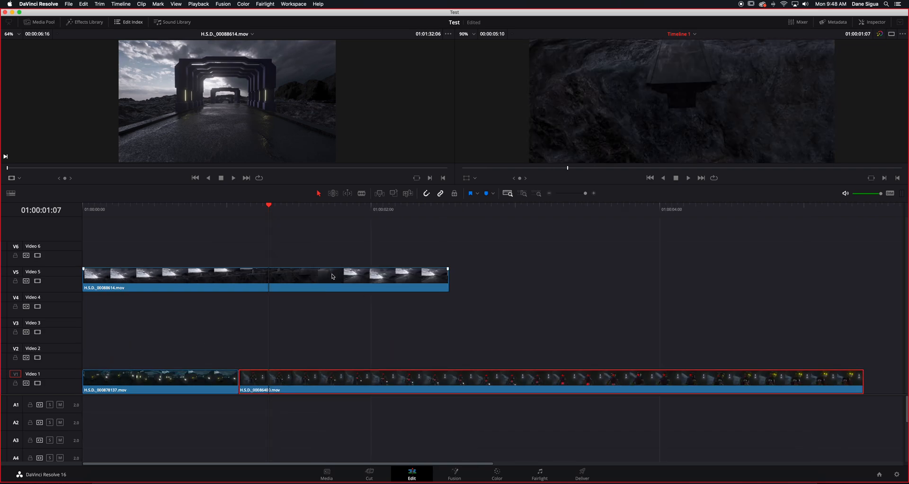
pyautogui.moveTo(329, 276); pyautogui.dragTo(428, 376)
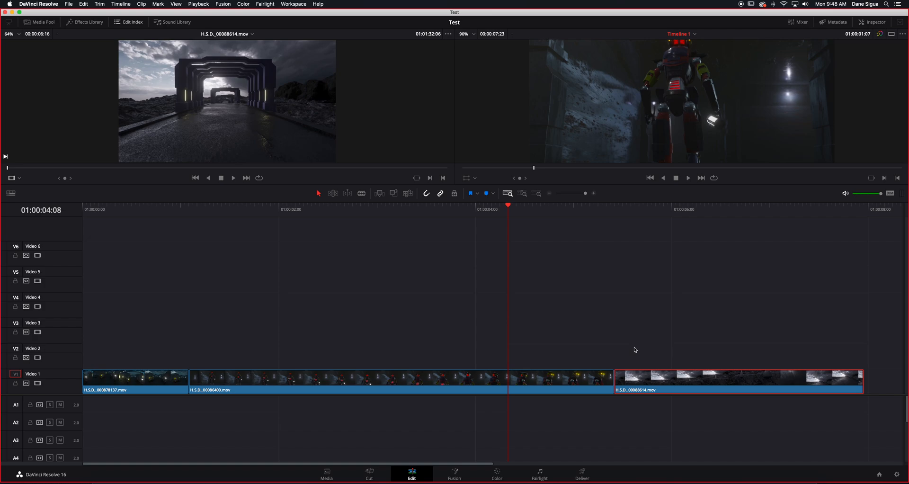
# - Scrub through the assembled Video 1 sequence from start to end and back to 01:00:00:17
pyautogui.press('Home')
pyautogui.moveTo(94, 212); pyautogui.dragTo(861, 212)
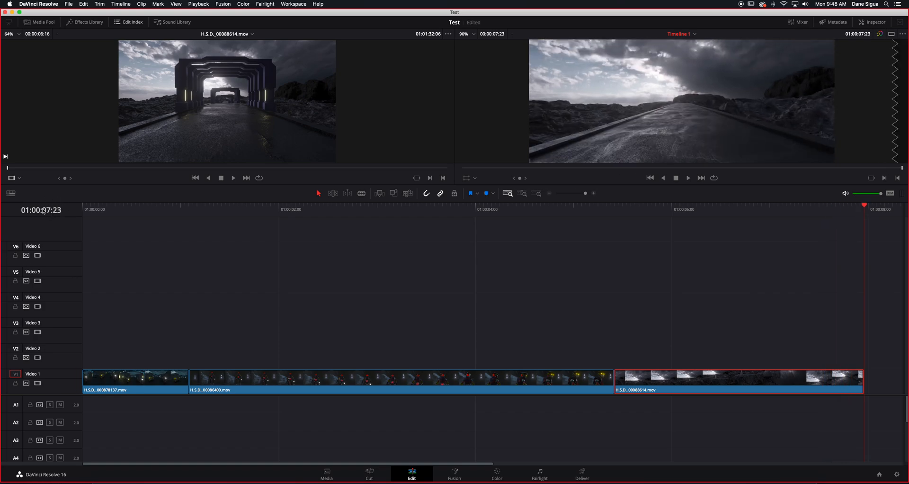
pyautogui.moveTo(862, 213); pyautogui.dragTo(155, 245)
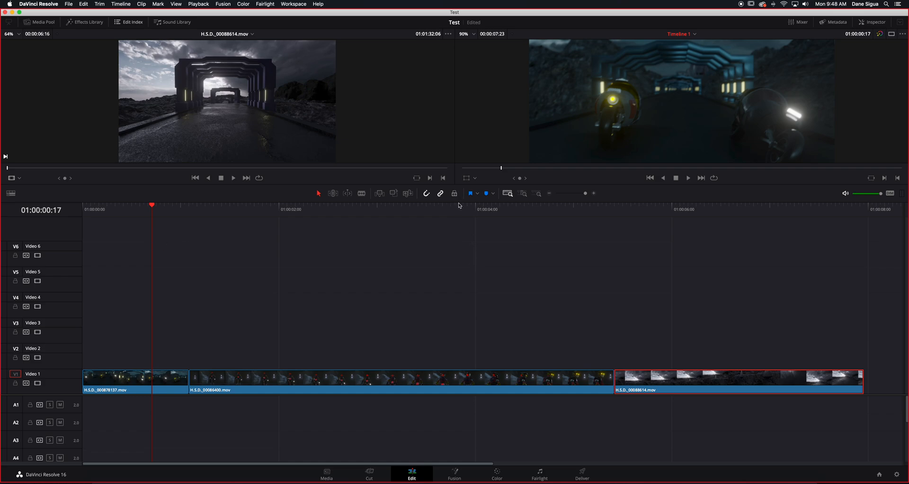
# - Enlarge the viewer area above the timeline and set the timeline viewer's zoom to Fit
pyautogui.moveTo(458, 207); pyautogui.dragTo(459, 292)
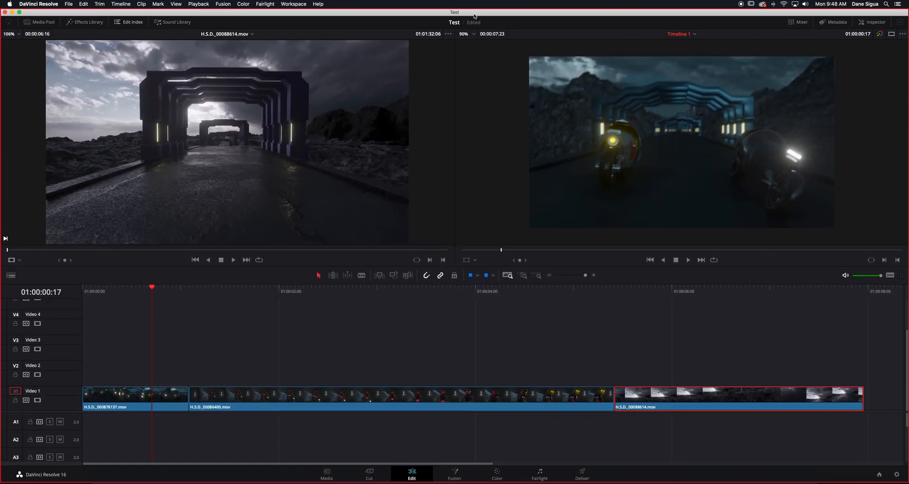
pyautogui.click(474, 34)
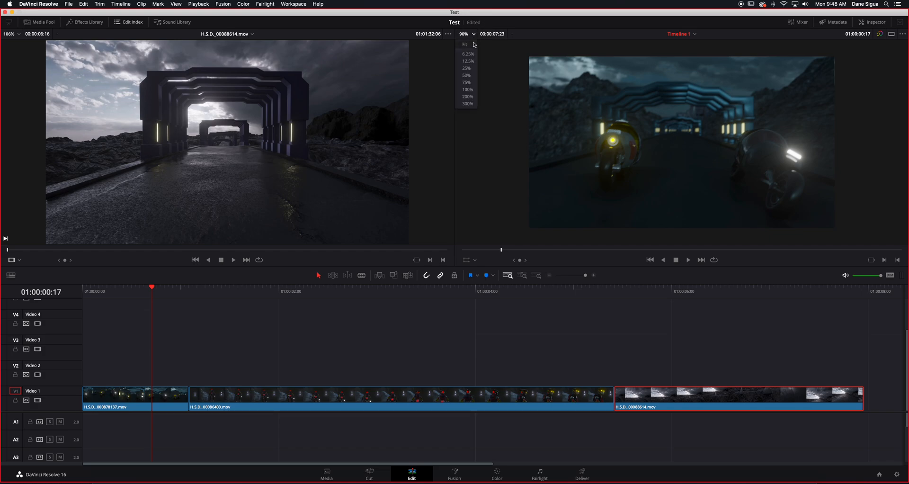
pyautogui.click(474, 45)
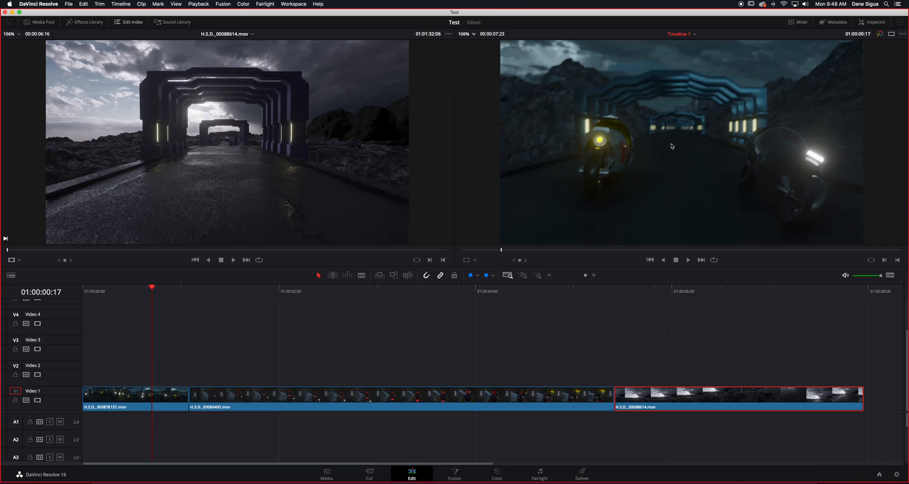
# - Try zooming in on the timeline viewer's image and return it to Fit
pyautogui.scroll(3, 672, 146)
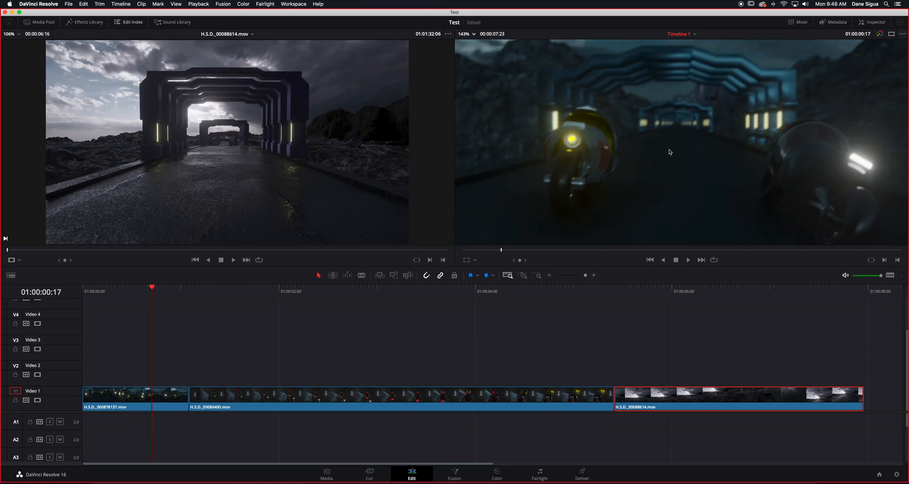
pyautogui.scroll(3, 670, 152)
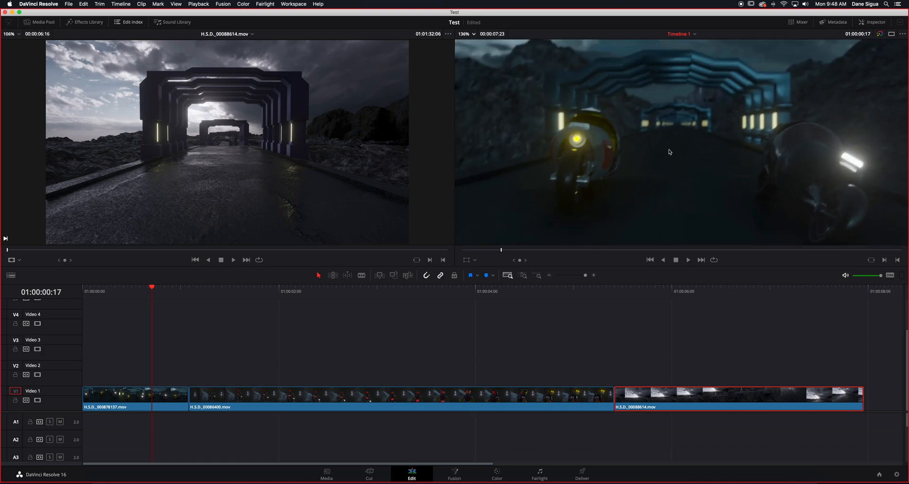
pyautogui.click(462, 34)
pyautogui.click(465, 44)
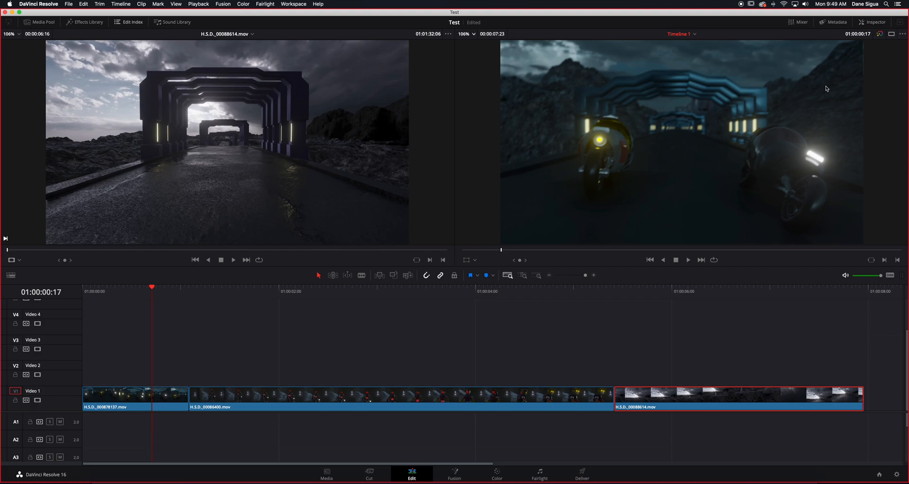
# - Show the Inspector for the first clip on Video 1 and place the playhead at 01:00:00:14
pyautogui.click(869, 21)
pyautogui.click(164, 403)
pyautogui.moveTo(143, 290); pyautogui.dragTo(142, 291)
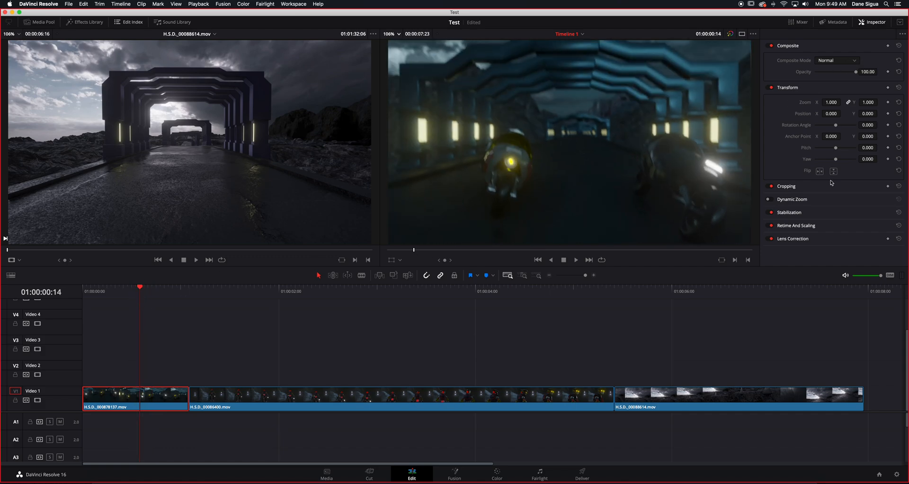
# - Try enabling Dynamic Zoom on the first clip and switch it back off
pyautogui.click(771, 200)
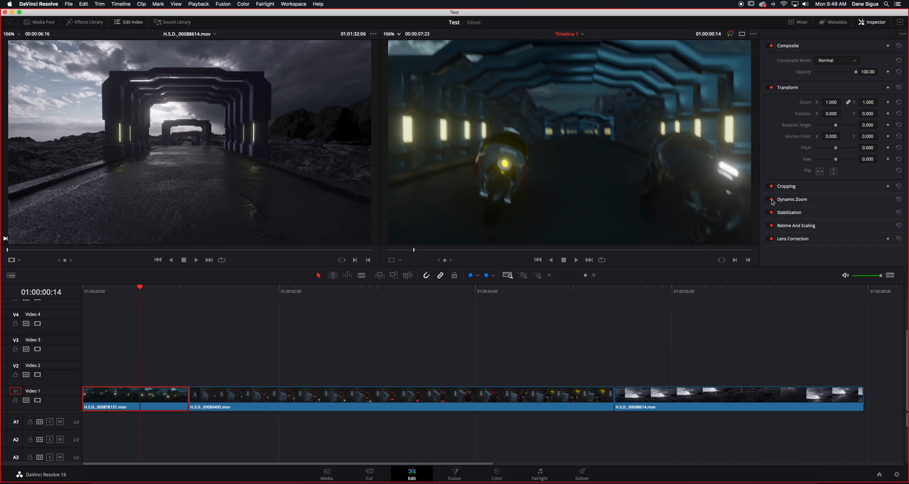
pyautogui.click(770, 200)
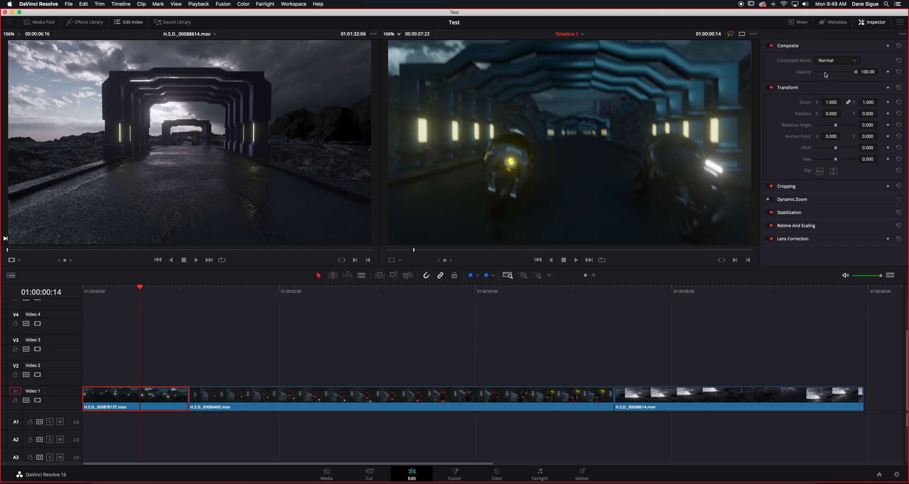
# - Try out the first clip's composite mode and opacity controls, leaving them at Normal and 100.00
pyautogui.click(844, 65)
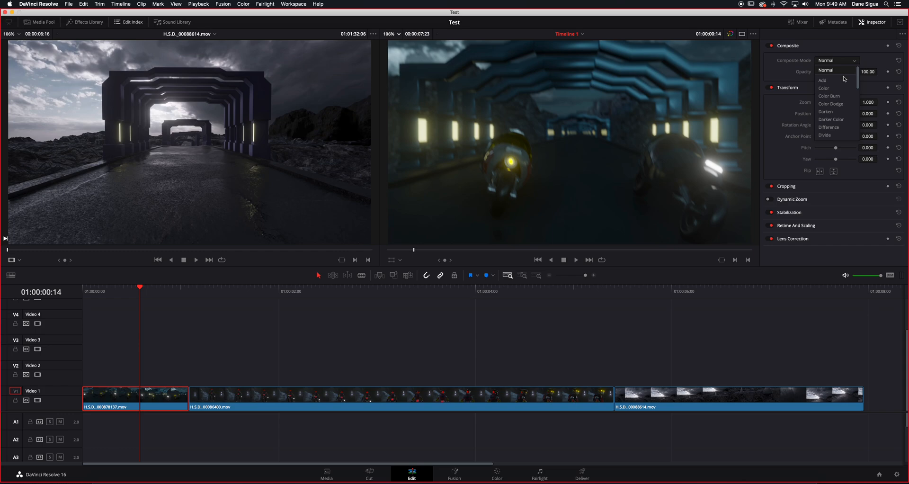
pyautogui.click(827, 70)
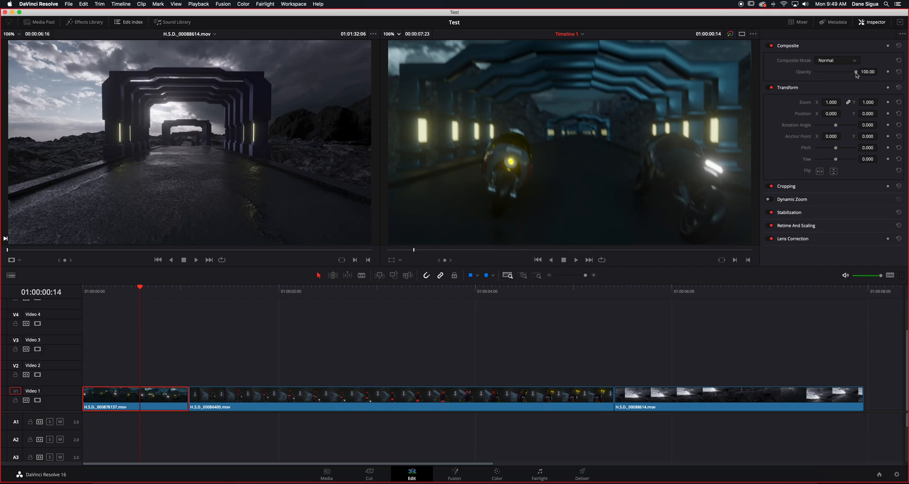
pyautogui.moveTo(857, 75)
pyautogui.mouseDown()
pyautogui.moveTo(812, 73)
pyautogui.moveTo(869, 78)
pyautogui.mouseUp()
# - Move the H.S.D._000878137 clip up to Video 2 above the H.S.D._00086400 clip and show the Media Pool
pyautogui.moveTo(145, 402); pyautogui.dragTo(320, 378)
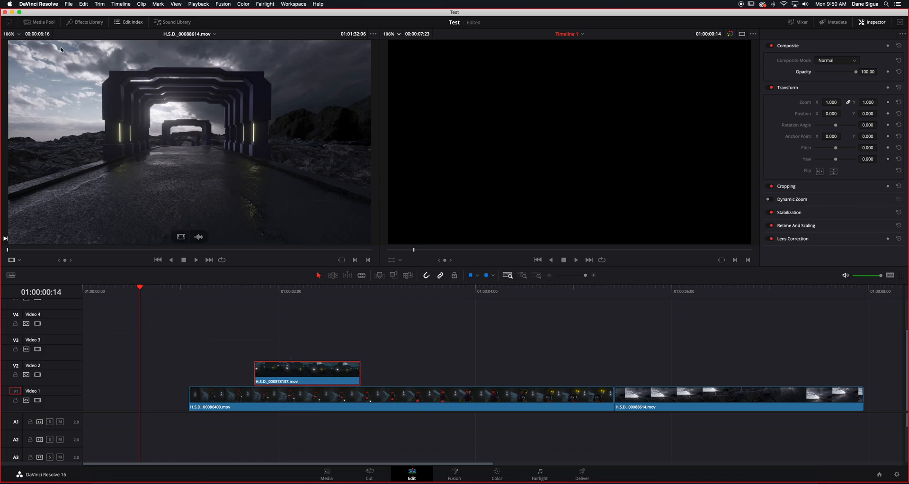
pyautogui.click(39, 22)
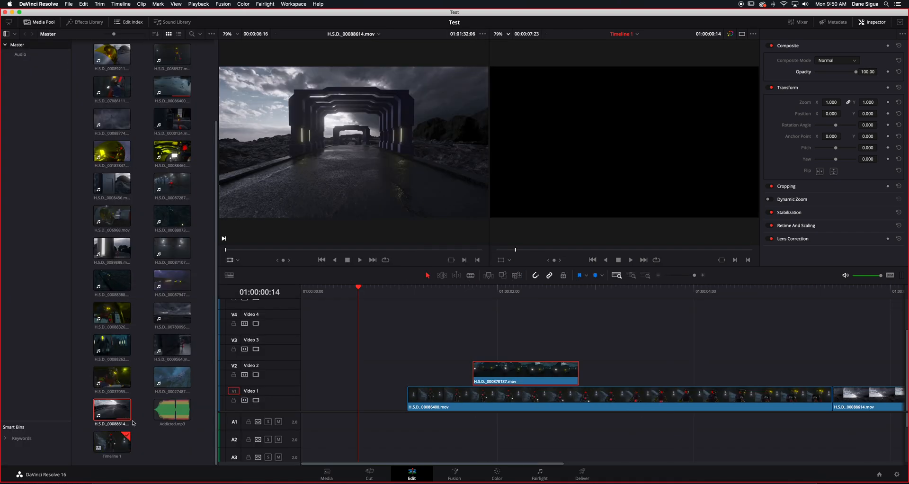
pyautogui.hotkey('shift', 'z')
pyautogui.click(175, 151)
pyautogui.moveTo(175, 152); pyautogui.dragTo(313, 339)
pyautogui.moveTo(443, 374); pyautogui.dragTo(434, 323)
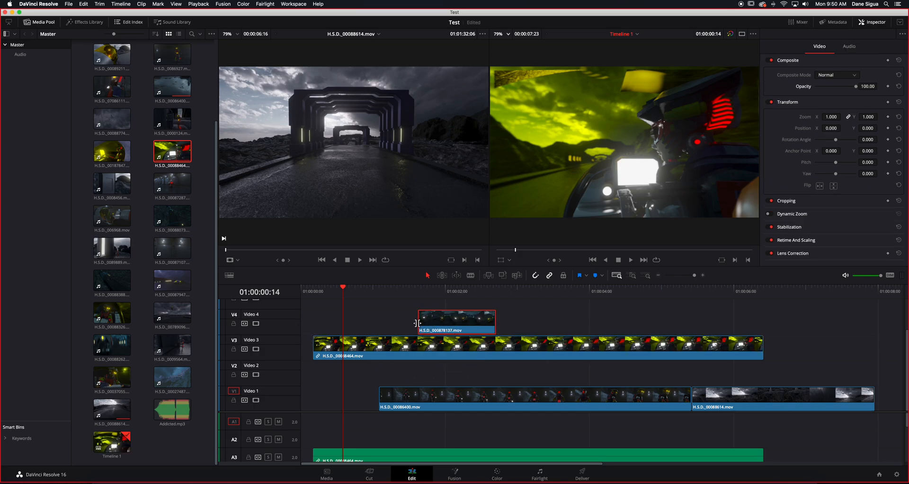
pyautogui.press('super+z')
pyautogui.press('super+z')
pyautogui.press('super+z')
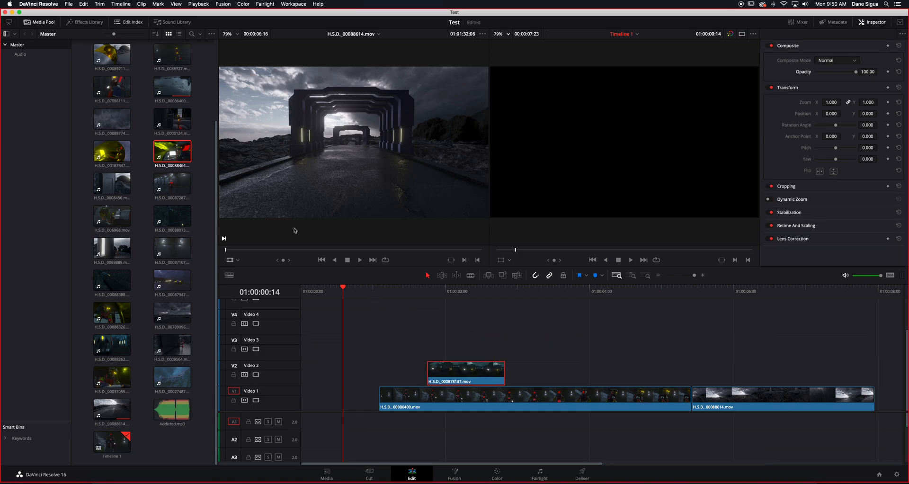
# - Place only the video of H.S.D._00088464 at the start of Video 3 and move H.S.D._000878137 above it to Video 4
pyautogui.doubleClick(185, 159)
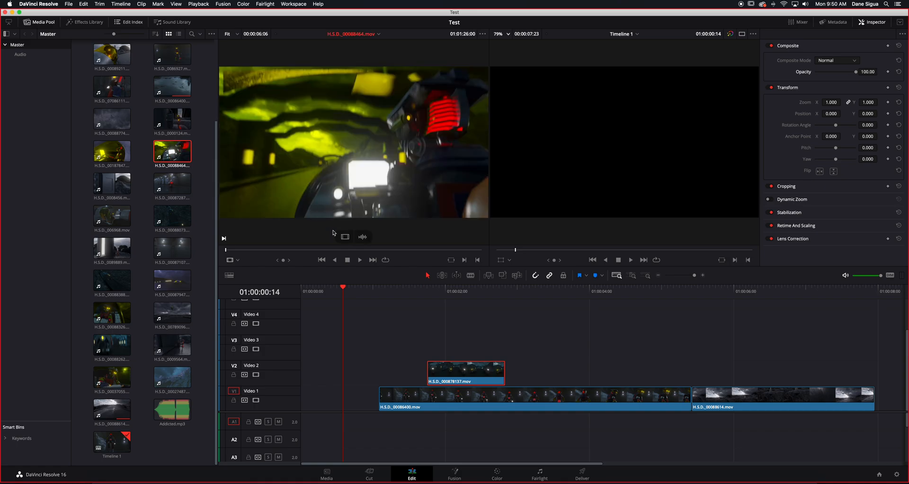
pyautogui.moveTo(345, 238); pyautogui.dragTo(473, 348)
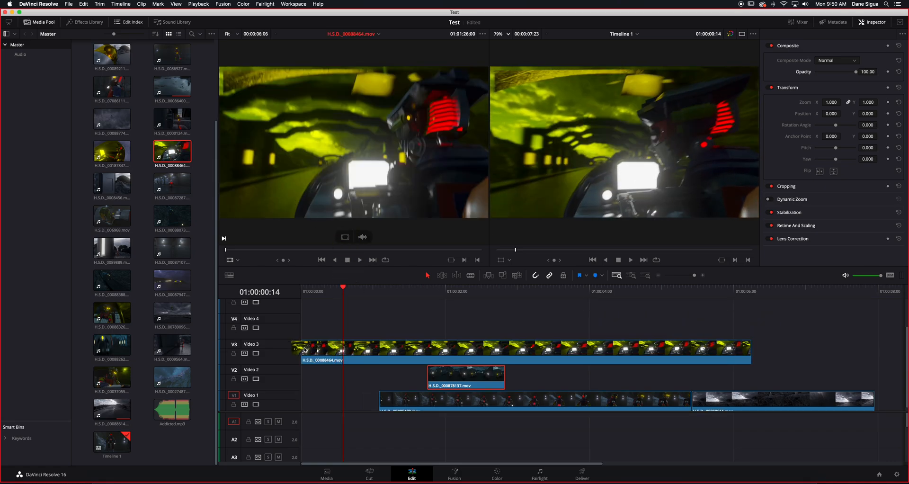
pyautogui.moveTo(469, 381); pyautogui.dragTo(448, 326)
pyautogui.click(434, 289)
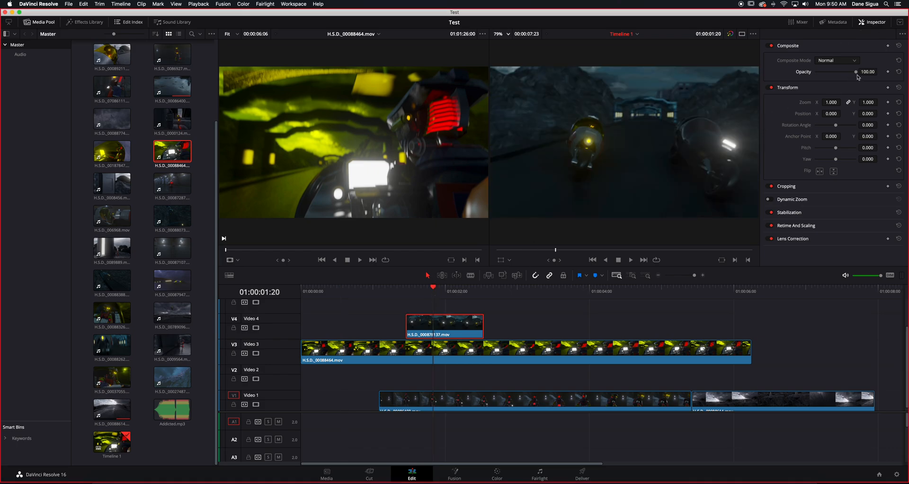
# - Lower the opacity of the H.S.D._000878137 clip on Video 4 to about 53.91 and play it back
pyautogui.moveTo(855, 72); pyautogui.dragTo(837, 73)
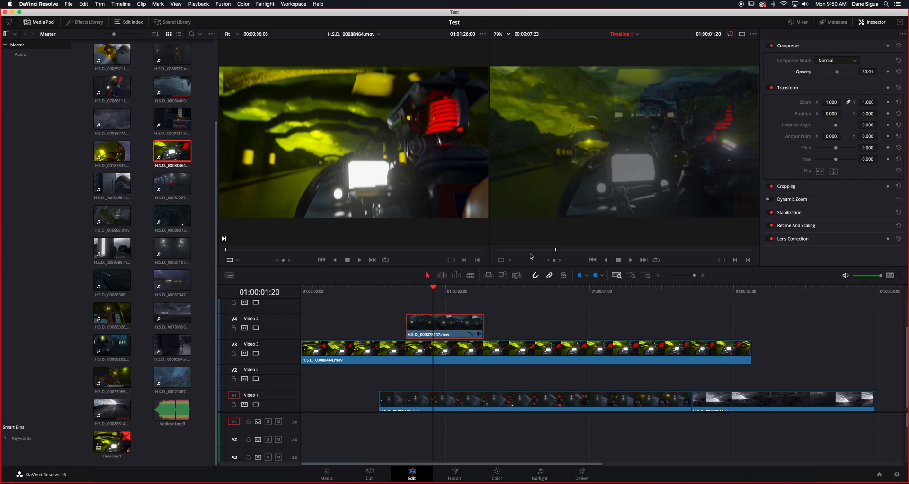
pyautogui.click(405, 289)
pyautogui.press('space')
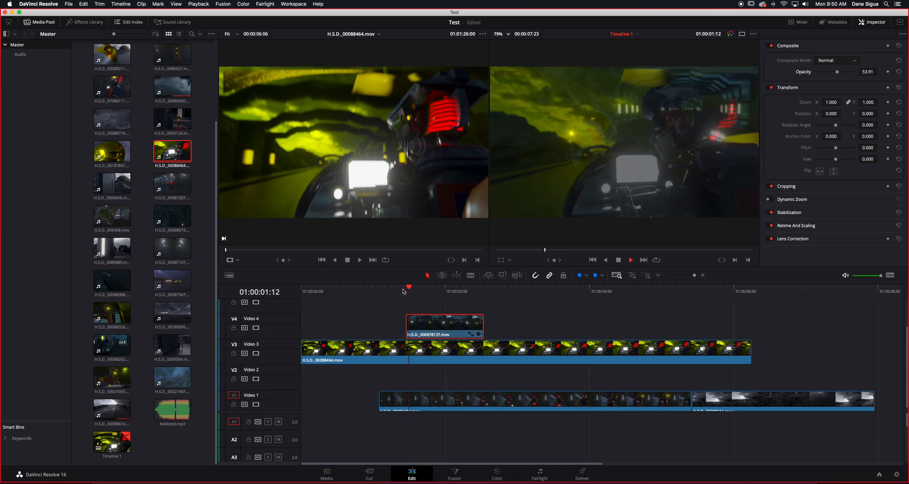
pyautogui.click(402, 292)
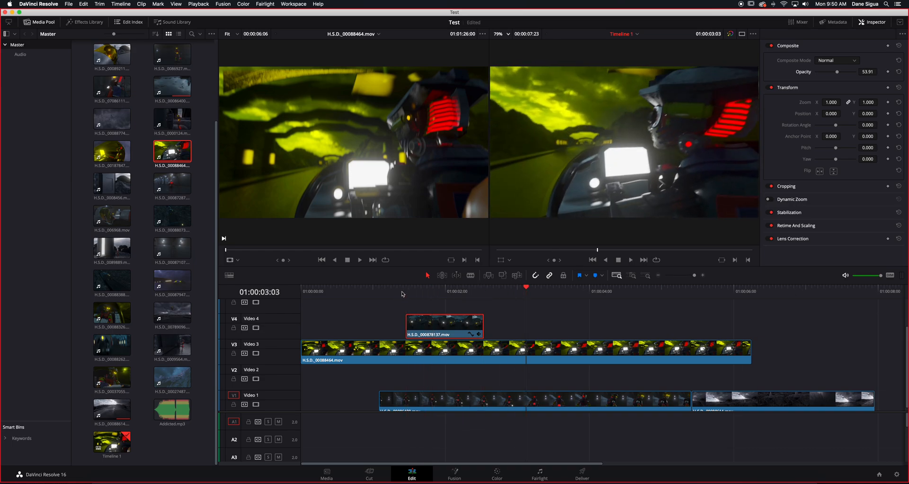
pyautogui.press('space')
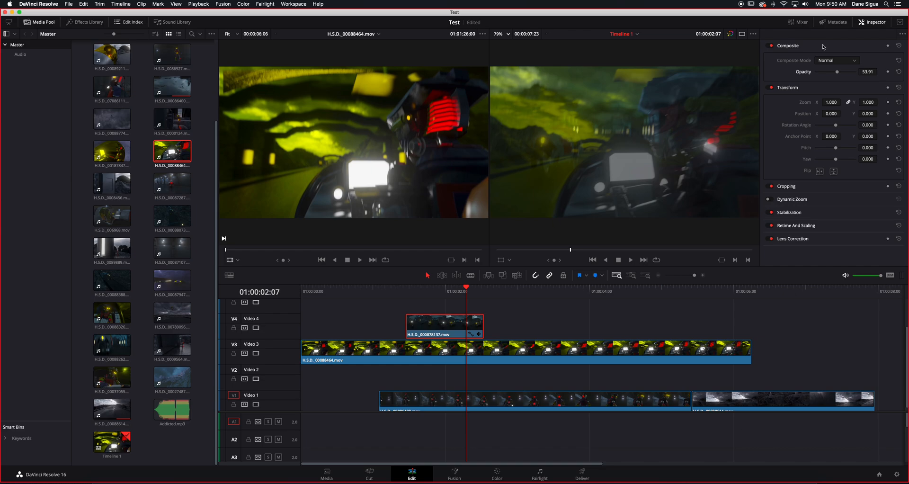
# - Preview the Video 4 clip at an opacity of about 77.39 and return its opacity to 100.00
pyautogui.moveTo(838, 72); pyautogui.dragTo(847, 74)
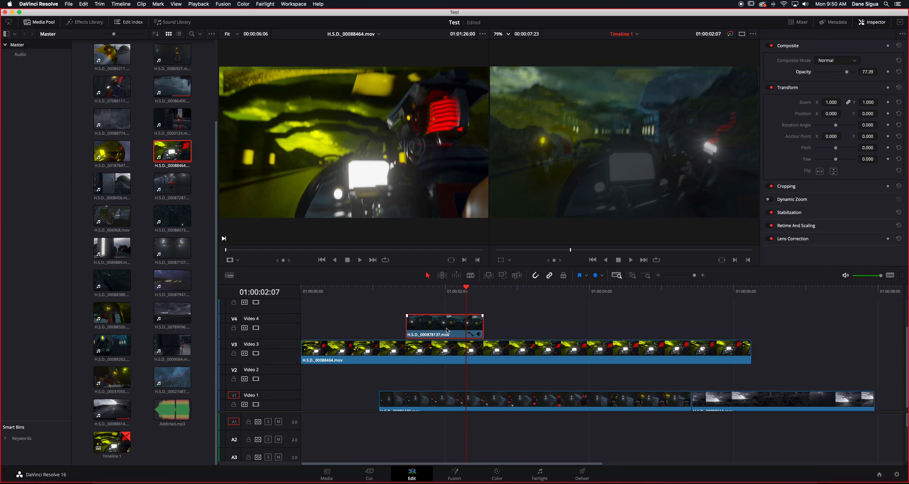
pyautogui.click(437, 291)
pyautogui.press('space')
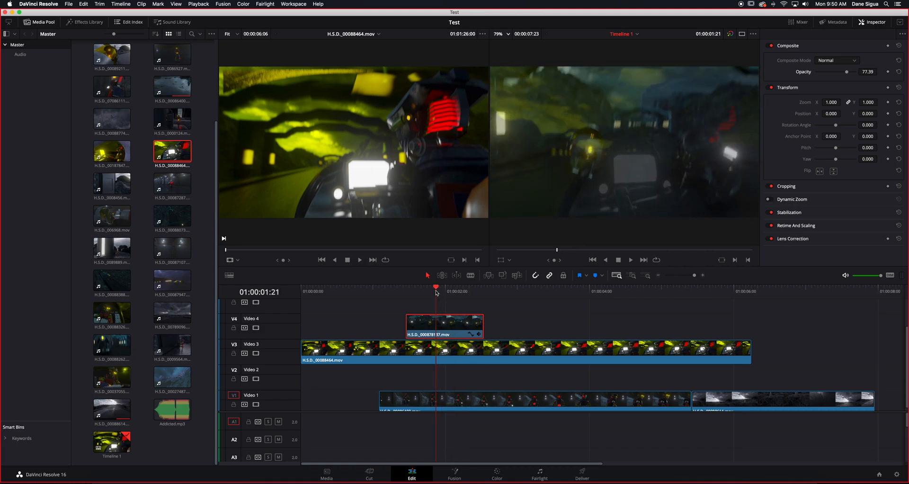
pyautogui.click(417, 291)
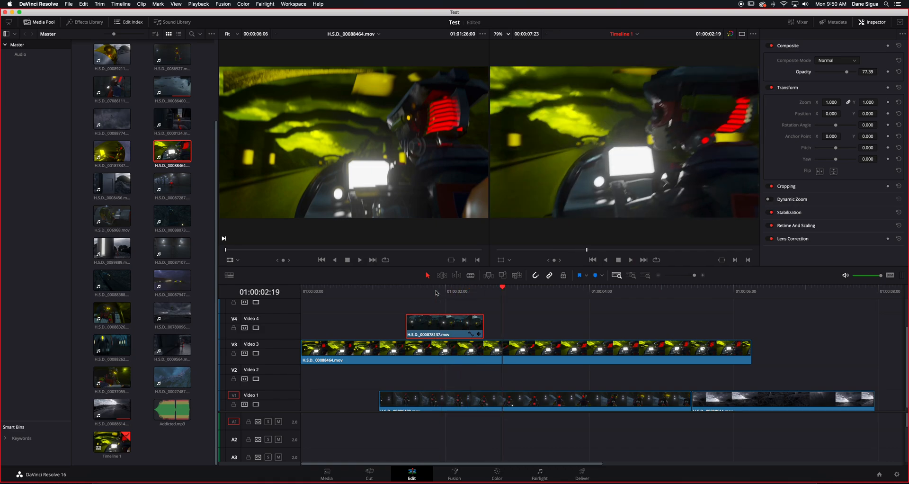
pyautogui.moveTo(418, 293); pyautogui.dragTo(427, 292)
pyautogui.moveTo(851, 74); pyautogui.dragTo(871, 76)
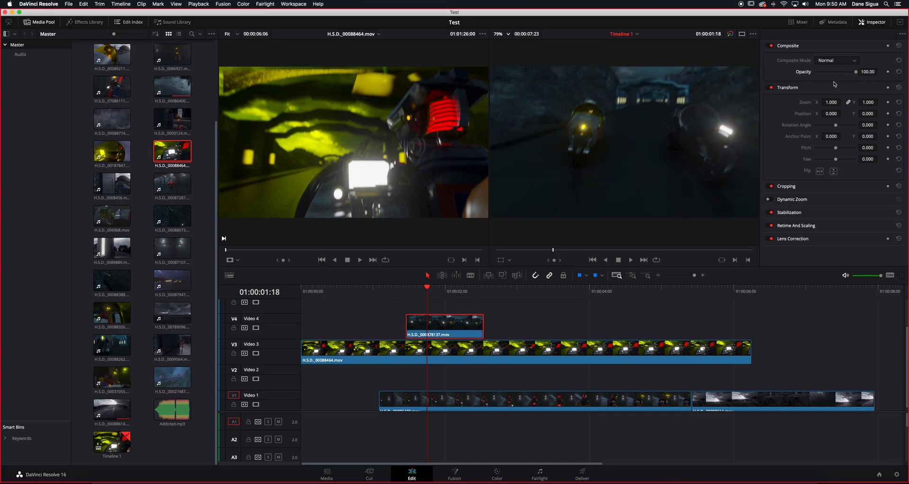
# - Add a fade-in covering about the first half of the Video 4 clip and play it back
pyautogui.moveTo(417, 316)
pyautogui.moveTo(406, 315); pyautogui.dragTo(444, 314)
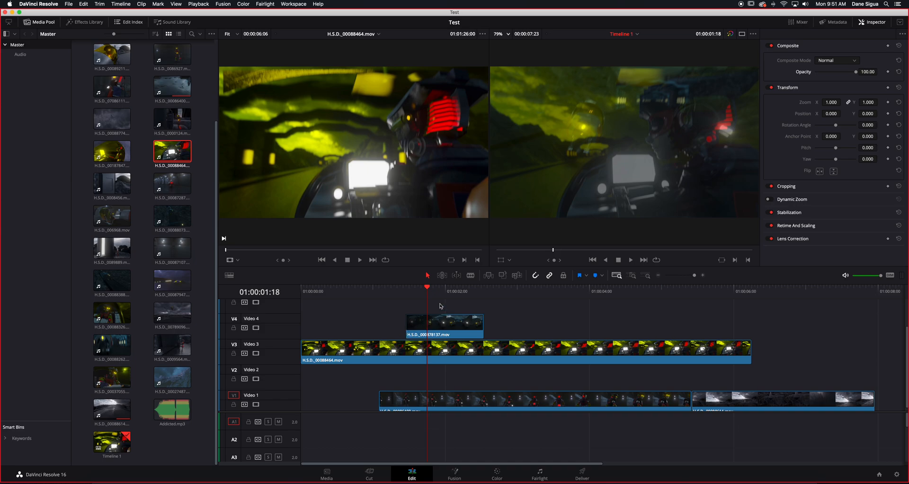
pyautogui.moveTo(427, 288); pyautogui.dragTo(413, 292)
pyautogui.press('space')
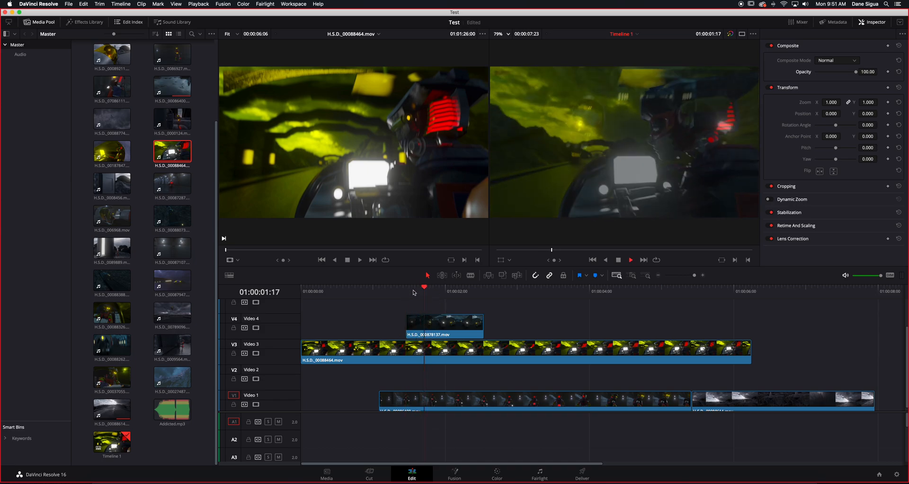
pyautogui.click(412, 291)
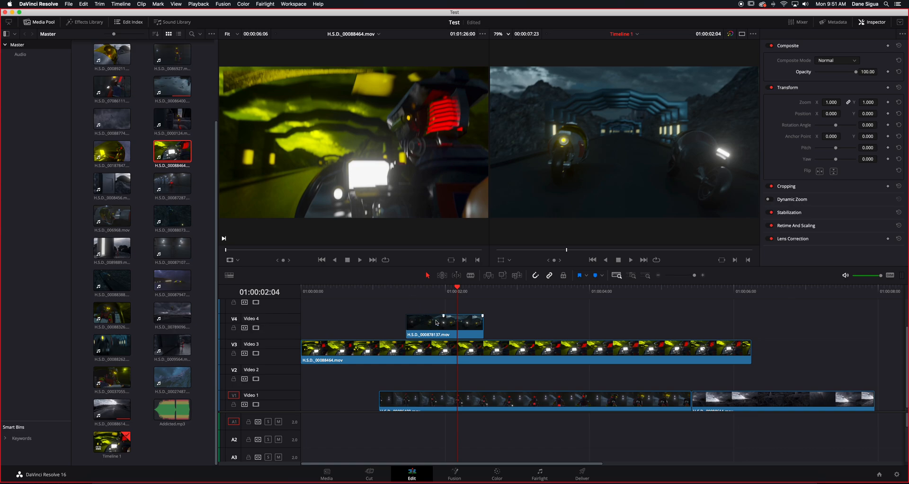
pyautogui.click(435, 290)
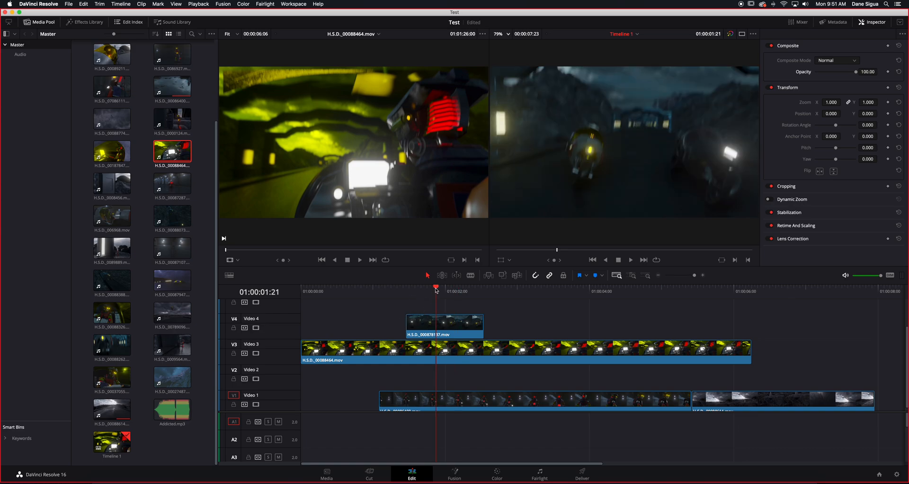
# - Try shifting the Video 4 clip to Position X 178 and adjusting its Position Y, resetting both to 0
pyautogui.click(446, 320)
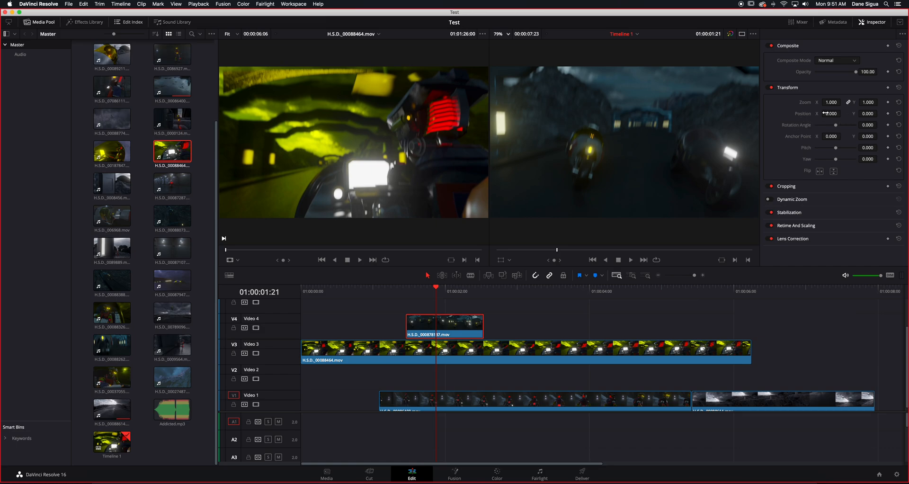
pyautogui.moveTo(831, 113); pyautogui.dragTo(843, 113)
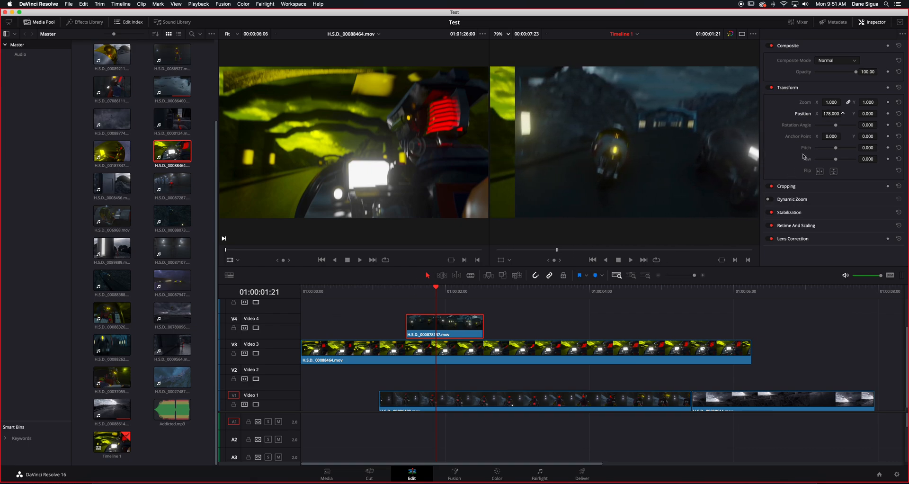
pyautogui.click(832, 113)
pyautogui.write('0')
pyautogui.press('Return')
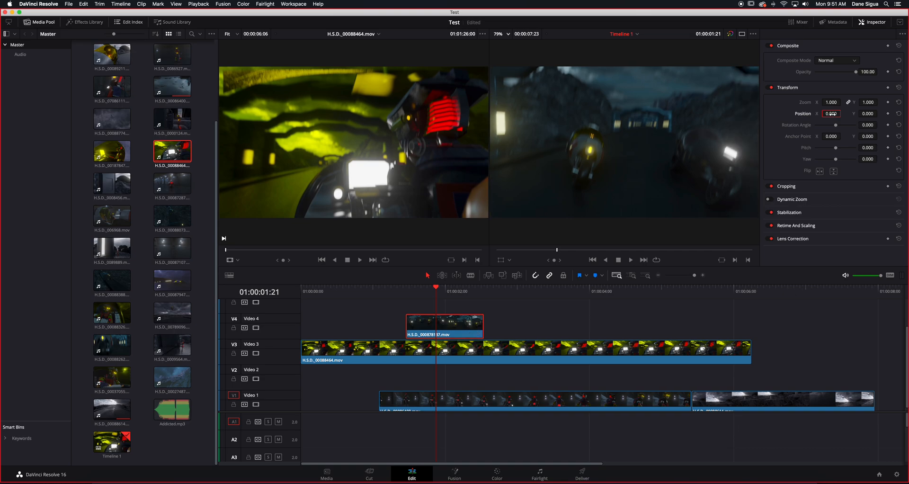
pyautogui.moveTo(868, 114)
pyautogui.mouseDown()
pyautogui.moveTo(879, 114)
pyautogui.moveTo(865, 113)
pyautogui.mouseUp()
pyautogui.doubleClick(866, 114)
pyautogui.write('0')
pyautogui.press('Return')
# - Scale the Video 4 clip down to a Zoom of 0.500 on both axes
pyautogui.click(831, 103)
pyautogui.doubleClick(832, 102)
pyautogui.write('2')
pyautogui.press('Return')
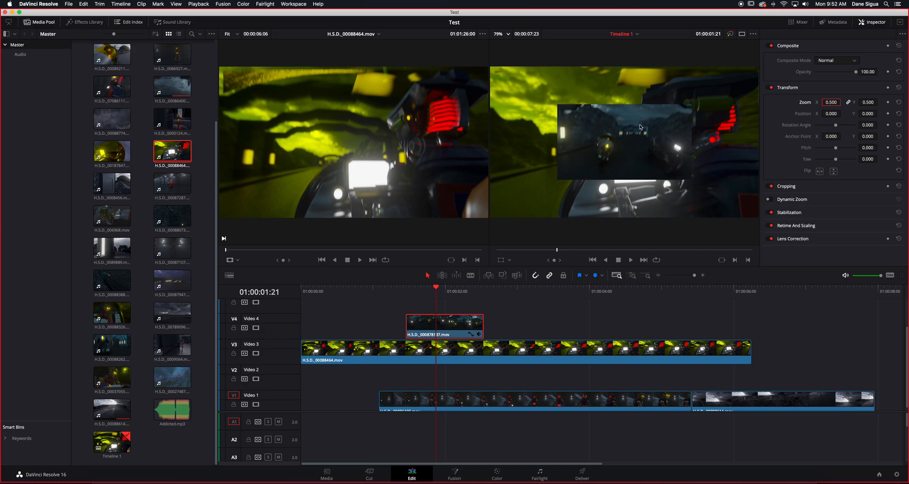
# - Move the scaled-down clip to the upper left of the frame at Position X -375 and Y 178
pyautogui.moveTo(832, 113); pyautogui.dragTo(699, 113)
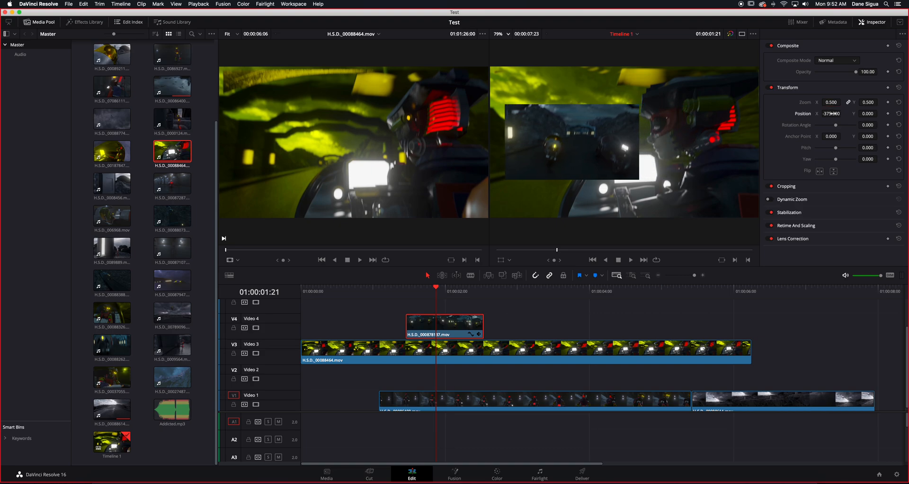
pyautogui.moveTo(868, 114); pyautogui.dragTo(886, 114)
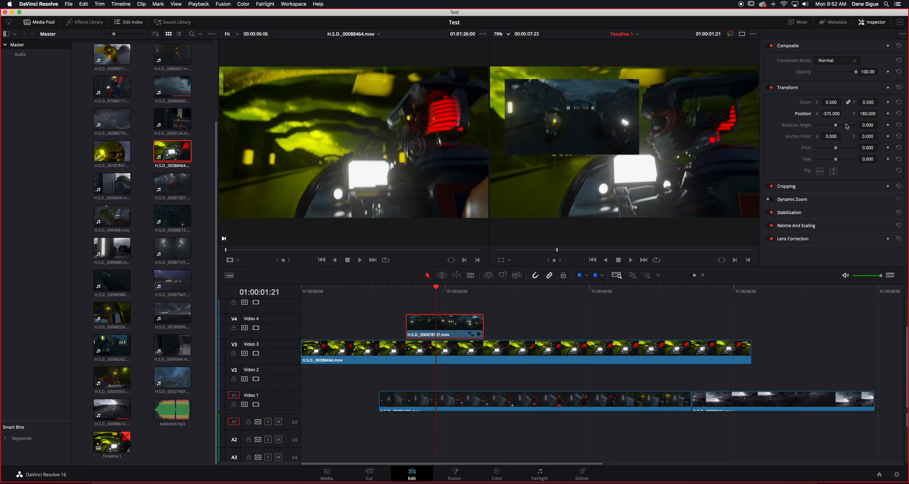
pyautogui.moveTo(867, 113); pyautogui.dragTo(870, 113)
# - Stretch the clip to Zoom Y 0.900 with the axes unlinked and scale it down proportionally to Zoom X 0.320
pyautogui.click(848, 102)
pyautogui.moveTo(868, 102); pyautogui.dragTo(880, 102)
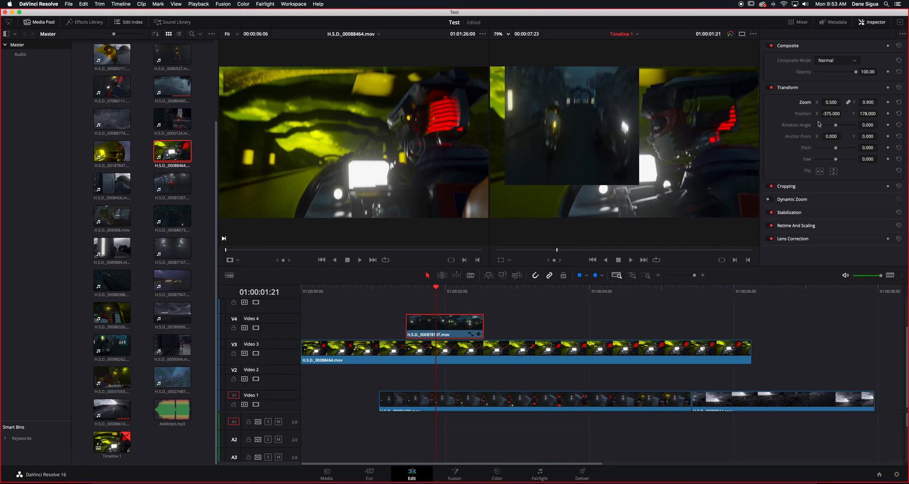
pyautogui.moveTo(870, 102)
pyautogui.mouseDown()
pyautogui.moveTo(880, 102)
pyautogui.moveTo(869, 103)
pyautogui.mouseUp()
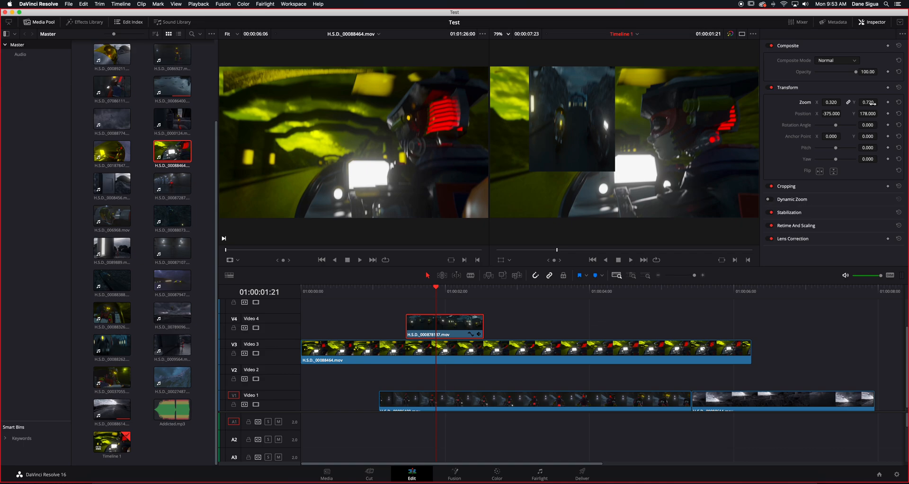
# - Match Zoom Y to 0.320 with the axes unlinked and scale the relinked clip up to 0.490
pyautogui.click(847, 102)
pyautogui.doubleClick(866, 102)
pyautogui.write('.320')
pyautogui.press('Return')
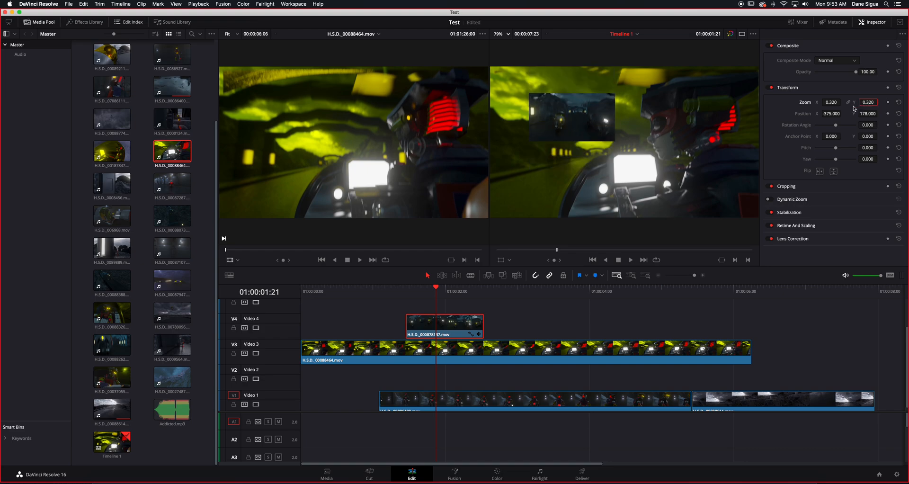
pyautogui.moveTo(867, 103); pyautogui.dragTo(877, 102)
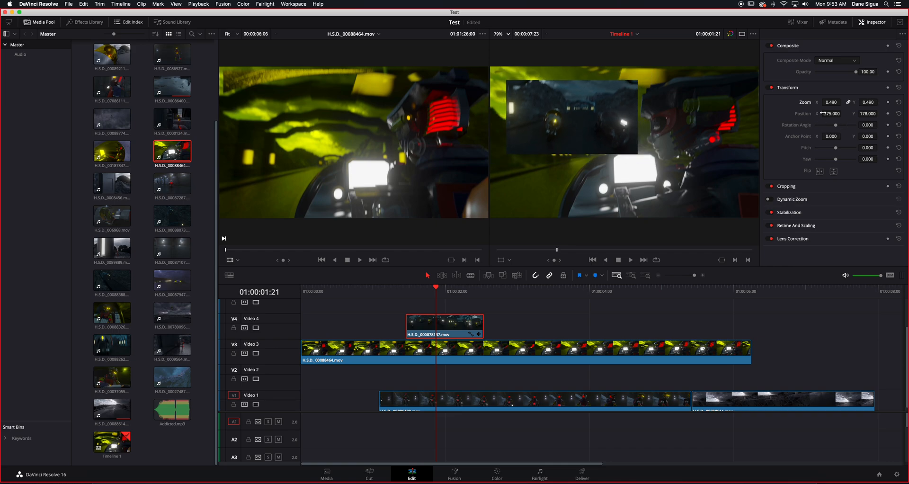
# - Try a Rotation Angle of about -3.130 on the Video 4 clip and set it back to 0
pyautogui.moveTo(836, 125)
pyautogui.mouseDown()
pyautogui.moveTo(847, 126)
pyautogui.moveTo(836, 129)
pyautogui.mouseUp()
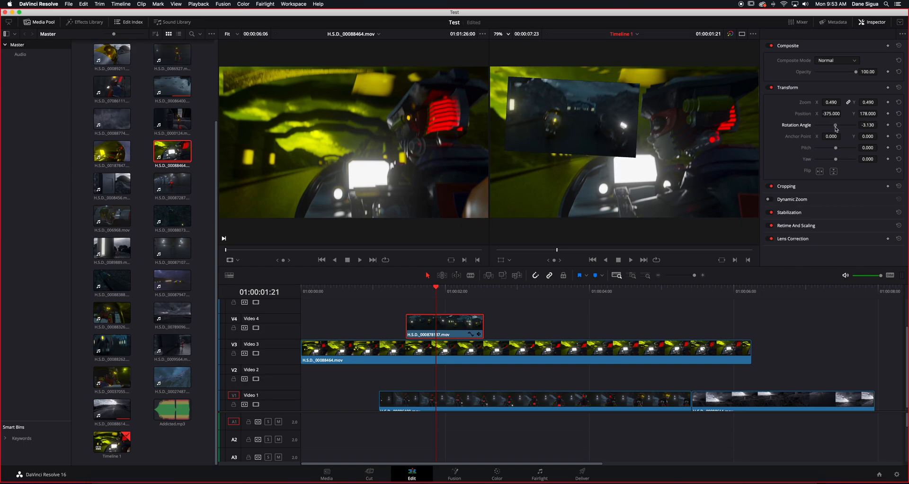
pyautogui.doubleClick(863, 125)
pyautogui.write('0')
pyautogui.press('Return')
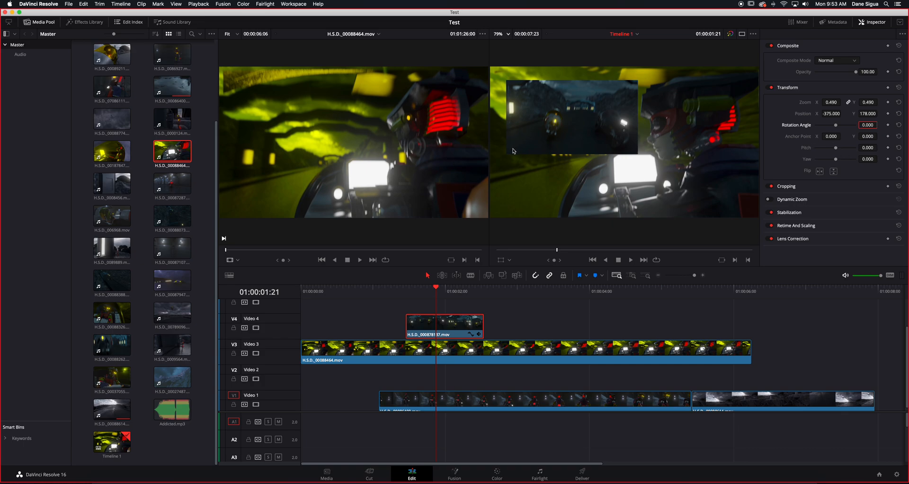
# - Set Anchor Point X to about 677, try rotating the clip to about 40.700, and return the rotation to 0
pyautogui.moveTo(831, 136)
pyautogui.mouseDown()
pyautogui.moveTo(855, 136)
pyautogui.moveTo(838, 126)
pyautogui.mouseUp()
pyautogui.moveTo(844, 125); pyautogui.dragTo(838, 125)
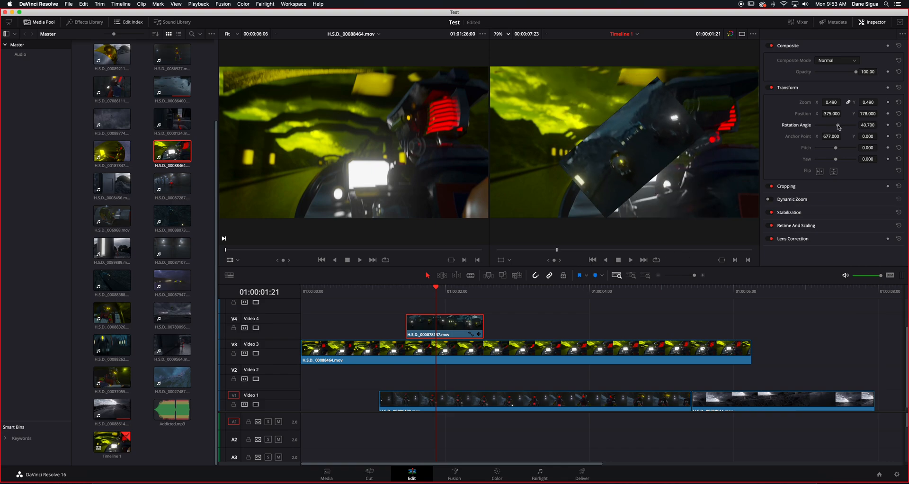
pyautogui.click(868, 125)
pyautogui.write('0')
pyautogui.press('Return')
# - Try Anchor Point Y at -458 with a rotation of -3.130, and reset both anchor values and the rotation to 0
pyautogui.moveTo(867, 136); pyautogui.dragTo(836, 132)
pyautogui.click(829, 138)
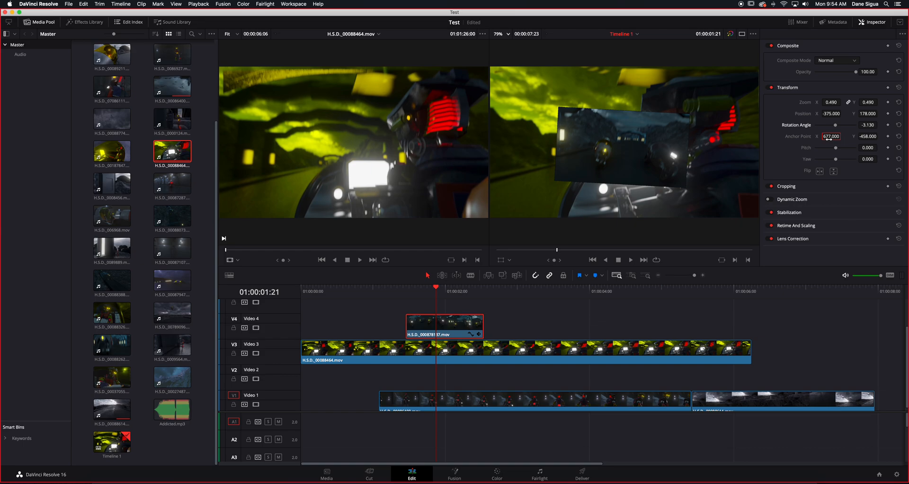
pyautogui.write('0')
pyautogui.press('Return')
pyautogui.click(871, 137)
pyautogui.write('0')
pyautogui.press('Return')
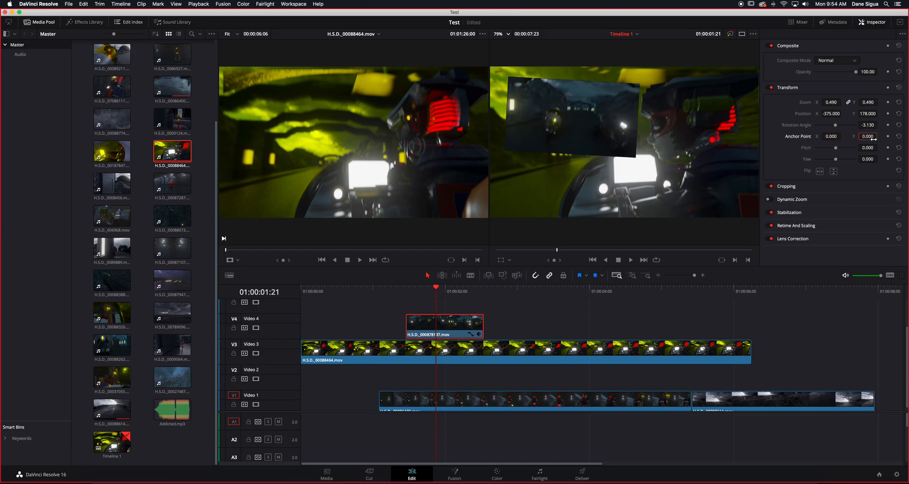
pyautogui.click(866, 125)
pyautogui.click(900, 125)
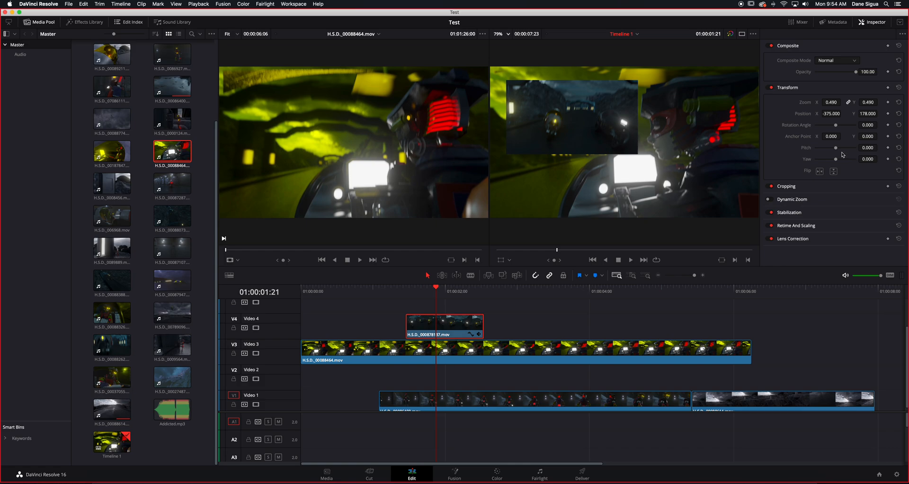
# - Try a Pitch of about 0.300 and a Yaw change on the Video 4 clip, resetting both to 0
pyautogui.moveTo(837, 150)
pyautogui.mouseDown()
pyautogui.moveTo(825, 150)
pyautogui.moveTo(841, 151)
pyautogui.mouseUp()
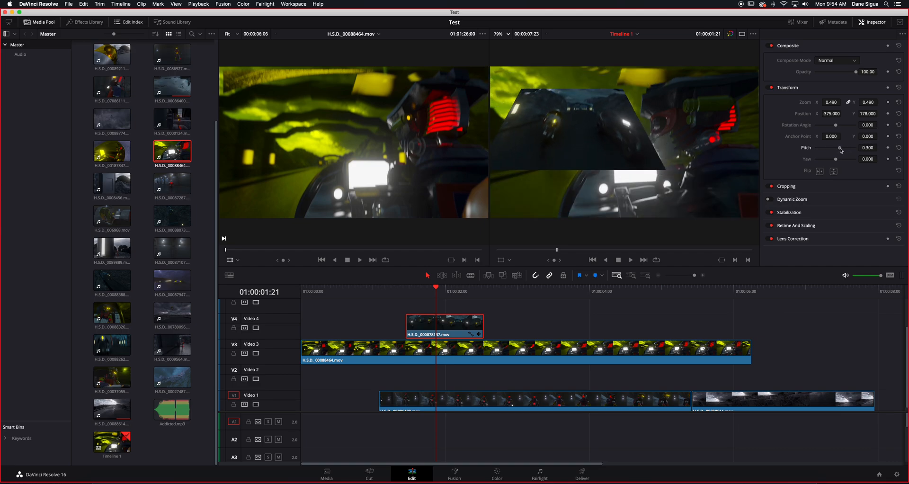
pyautogui.doubleClick(871, 150)
pyautogui.write('0')
pyautogui.press('Return')
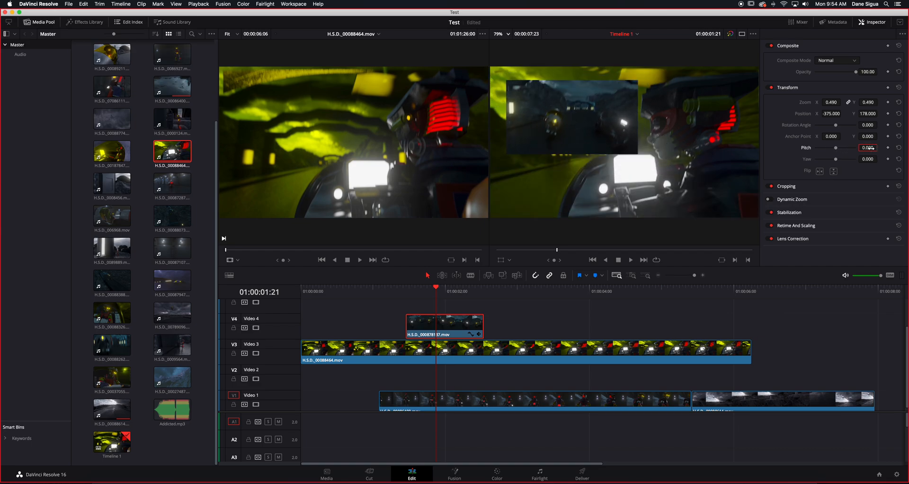
pyautogui.moveTo(835, 161); pyautogui.dragTo(835, 164)
pyautogui.click(899, 160)
# - Move the clip to Position X -86 and Y 1, and stretch it to Zoom Y 0.810 with the axes unlinked
pyautogui.moveTo(833, 114); pyautogui.dragTo(843, 114)
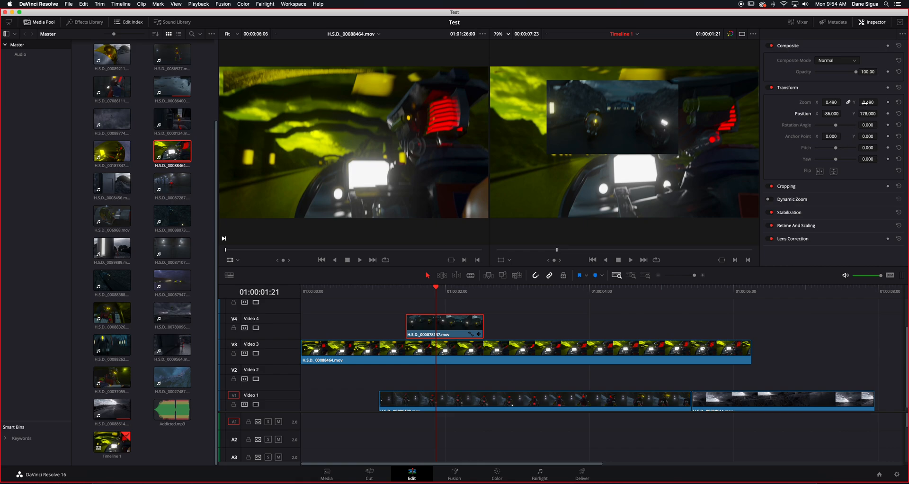
pyautogui.moveTo(875, 113); pyautogui.dragTo(792, 114)
pyautogui.click(850, 103)
pyautogui.moveTo(868, 102); pyautogui.dragTo(880, 102)
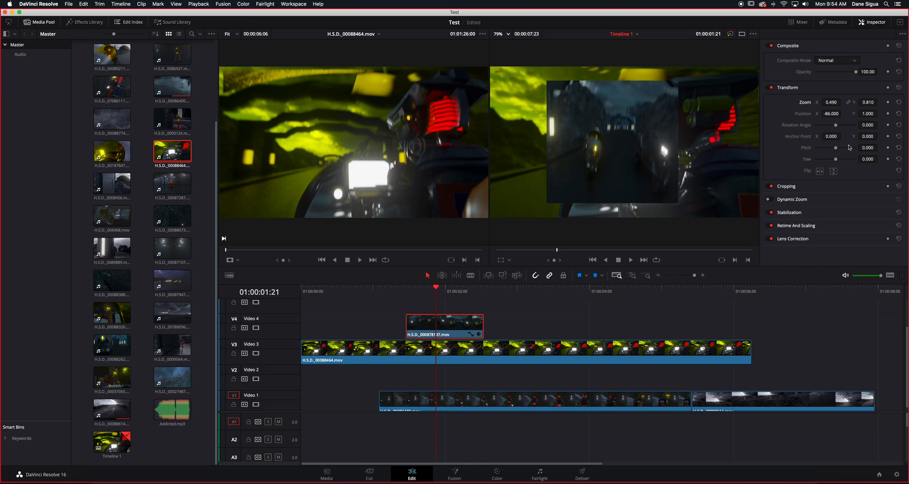
# - Tilt the Video 4 clip to a Pitch of about 1.083 and play it back
pyautogui.moveTo(836, 148); pyautogui.dragTo(850, 150)
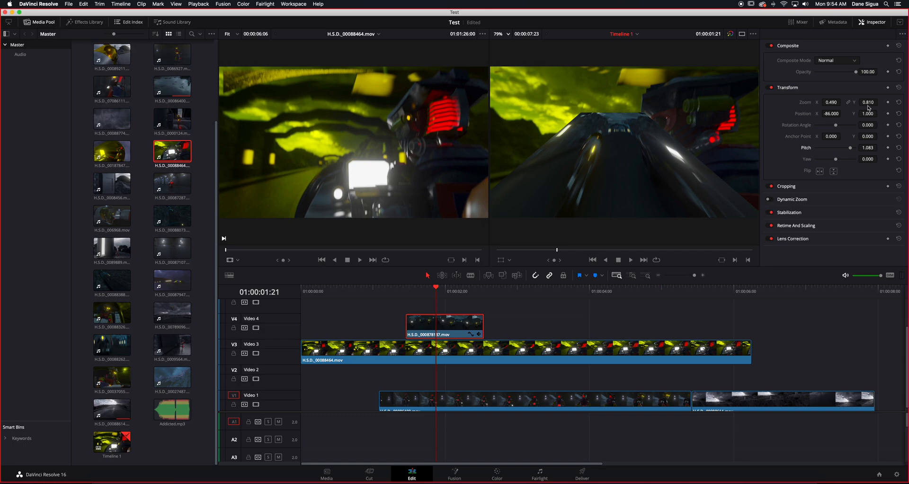
pyautogui.moveTo(436, 287); pyautogui.dragTo(408, 290)
pyautogui.press('space')
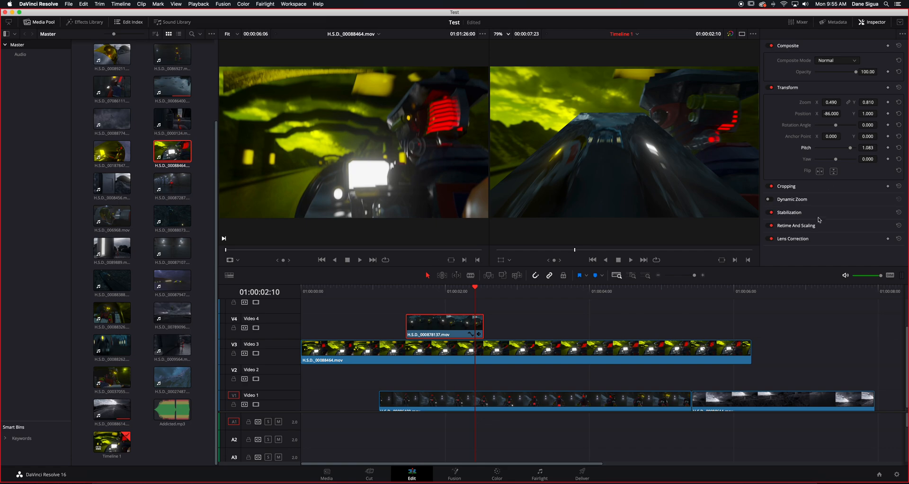
# - Try the horizontal and vertical flips on the Video 4 clip, switch them back off, and delete the clip
pyautogui.click(822, 172)
pyautogui.click(821, 172)
pyautogui.click(834, 172)
pyautogui.click(834, 173)
pyautogui.press('Delete')
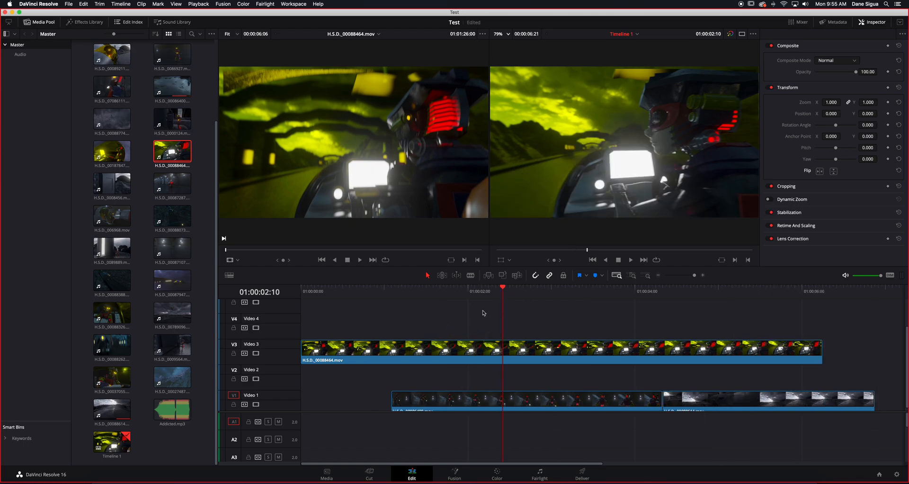
# - Stack the clips from the timeline start, shortening the Video 3 clip and moving H.S.D._00088614.mov from Video 1 to Video 2
pyautogui.moveTo(521, 403); pyautogui.dragTo(431, 404)
pyautogui.moveTo(703, 404); pyautogui.dragTo(610, 405)
pyautogui.moveTo(868, 352); pyautogui.dragTo(600, 355)
pyautogui.moveTo(658, 400); pyautogui.dragTo(335, 381)
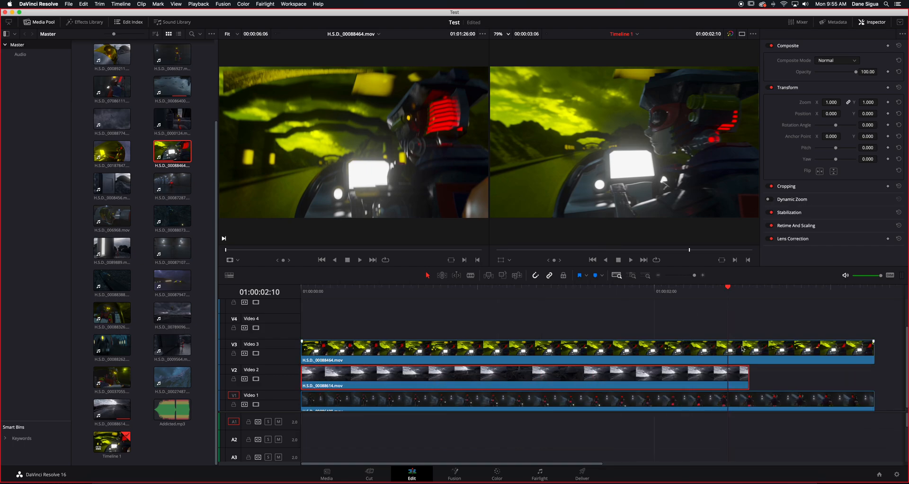
# - Trim the Video 3 and Video 1 clips to end with the Video 2 clip, and play the stack
pyautogui.moveTo(870, 351); pyautogui.dragTo(749, 352)
pyautogui.click(872, 400)
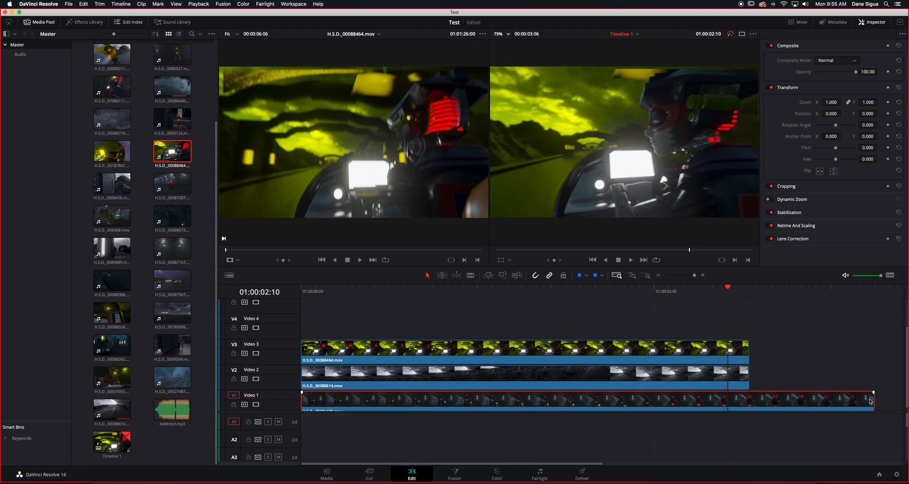
pyautogui.moveTo(873, 399); pyautogui.dragTo(749, 399)
pyautogui.moveTo(583, 290); pyautogui.dragTo(336, 309)
pyautogui.press('space')
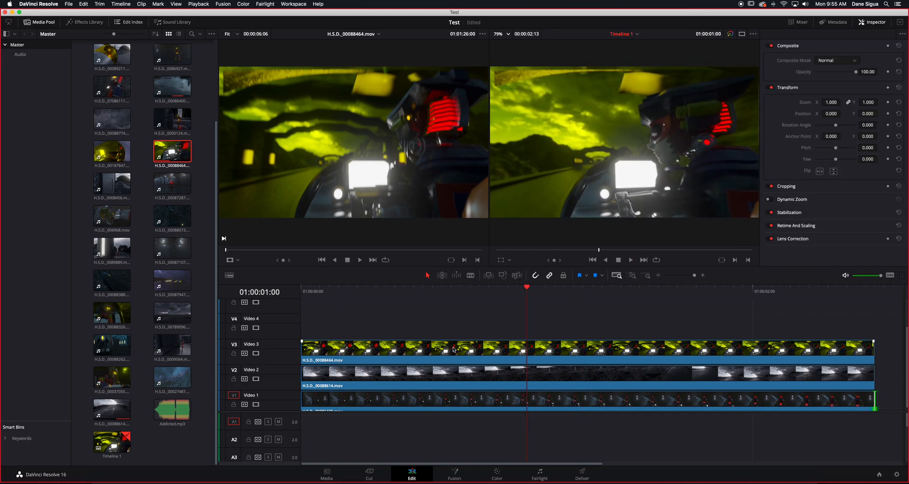
pyautogui.press('space')
# - Try cutting the Video 3 clip at two points with the Blade and delete the middle piece
pyautogui.click(454, 350)
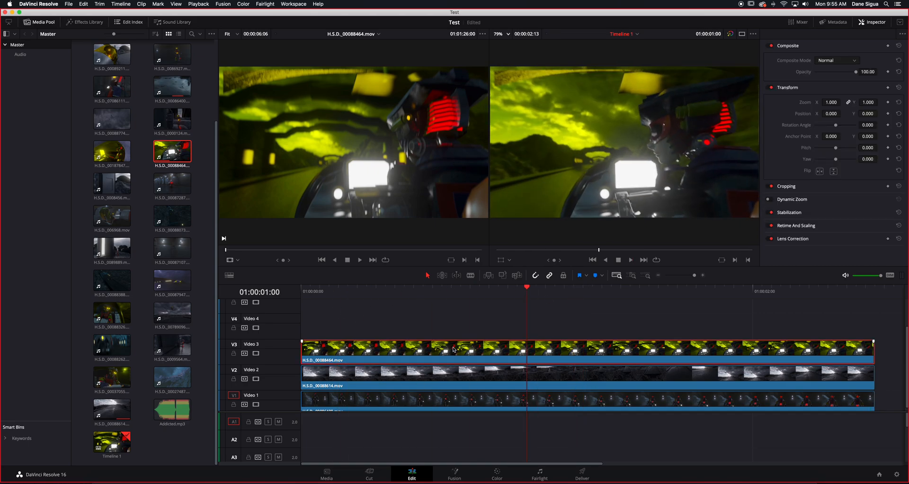
pyautogui.click(477, 374)
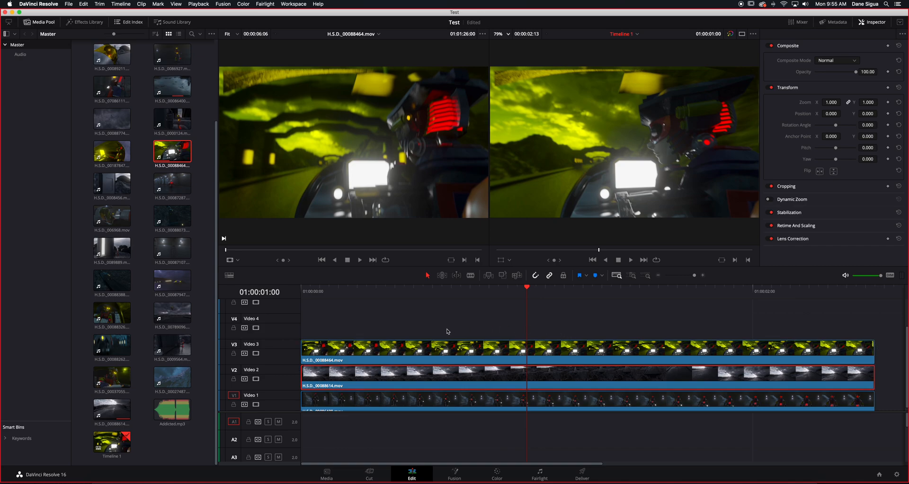
pyautogui.click(470, 275)
pyautogui.click(471, 350)
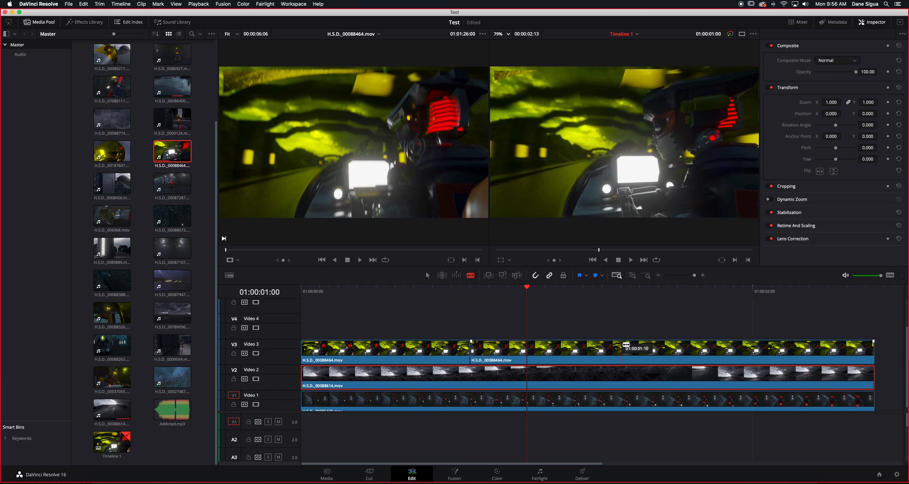
pyautogui.click(649, 349)
pyautogui.click(428, 276)
pyautogui.click(548, 351)
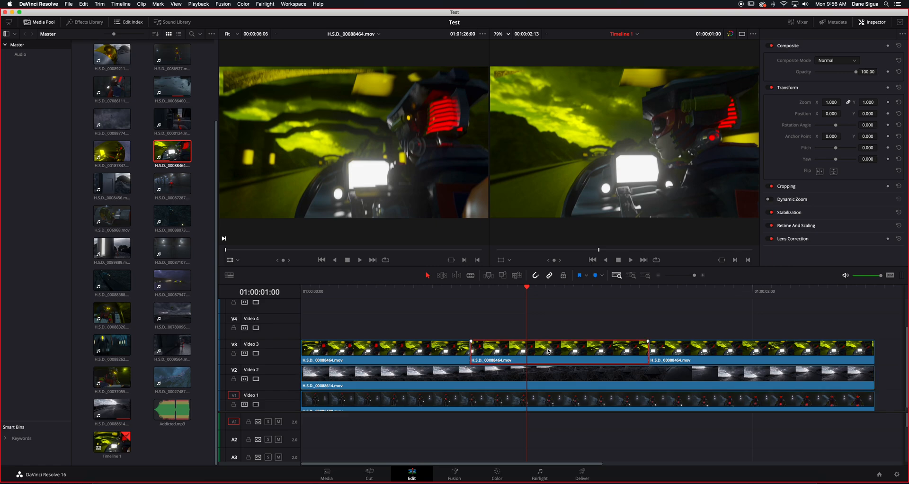
pyautogui.press('BackSpace')
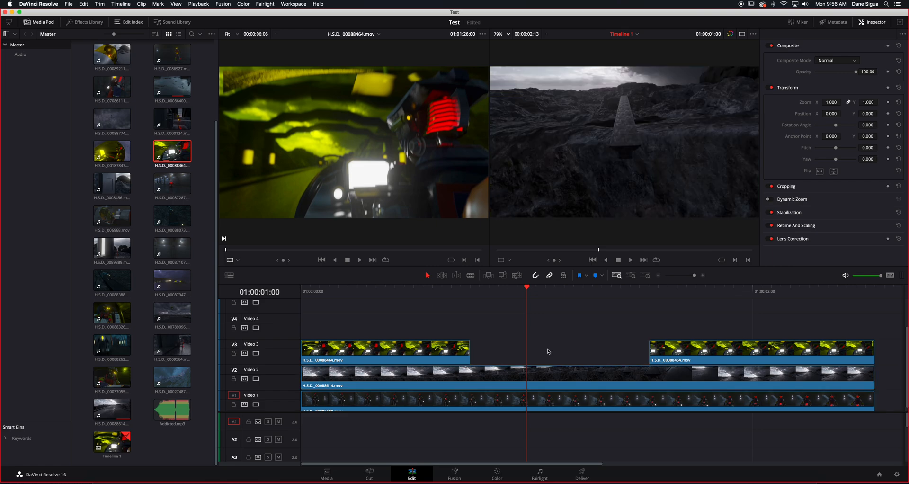
# - Delete the last piece on Video 3 and extend the first piece back to the end of the stack
pyautogui.moveTo(436, 291); pyautogui.dragTo(659, 304)
pyautogui.click(714, 352)
pyautogui.press('BackSpace')
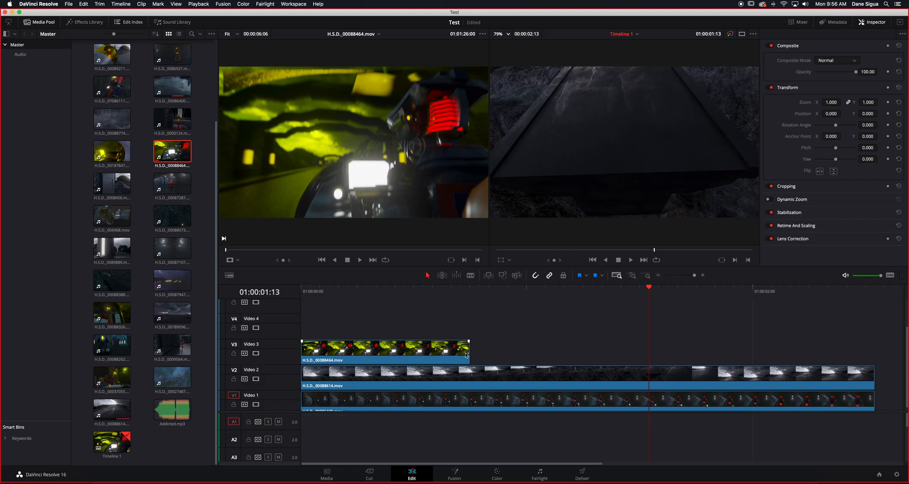
pyautogui.moveTo(467, 352); pyautogui.dragTo(874, 354)
# - Park the playhead at 01:00:00:23 and show the Cropping settings for the Video 3 clip
pyautogui.click(518, 291)
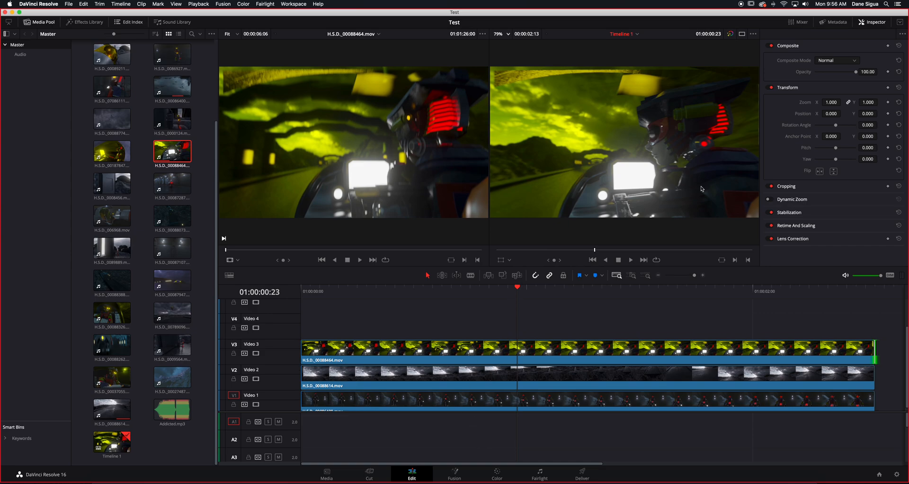
pyautogui.click(800, 187)
pyautogui.scroll(-3, 800, 189)
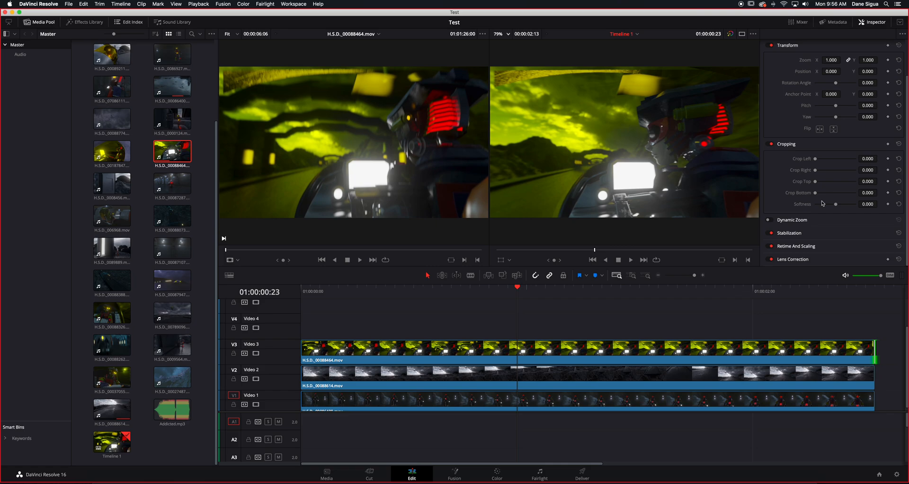
pyautogui.click(530, 352)
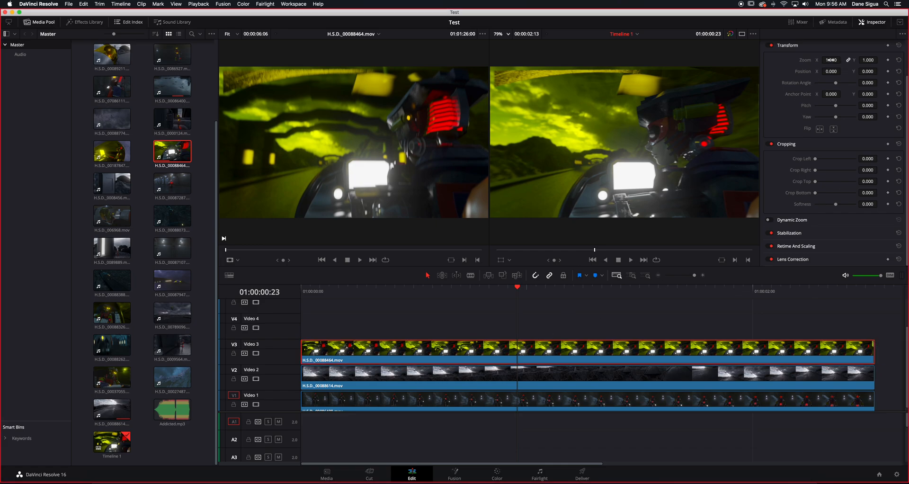
# - Try narrowing the Video 3 clip with Zoom X unlinked, undo the change and relink the zoom axes
pyautogui.click(848, 61)
pyautogui.click(849, 60)
pyautogui.moveTo(833, 61); pyautogui.dragTo(816, 69)
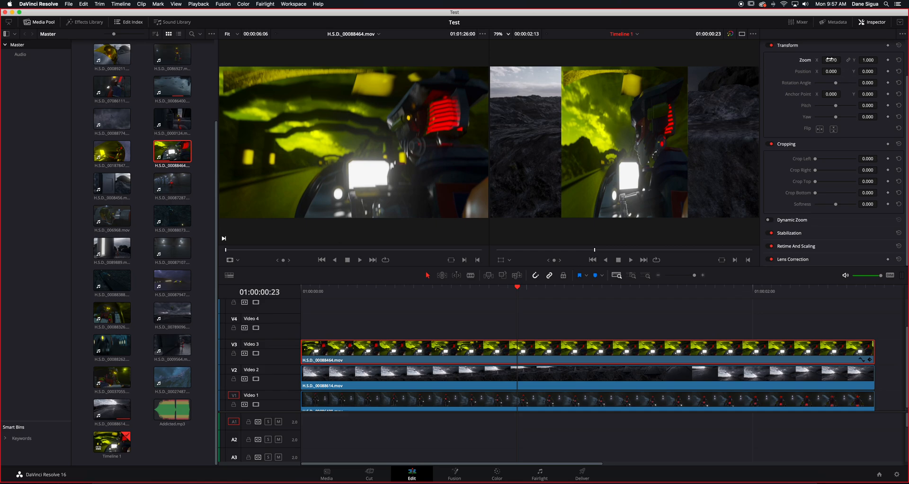
pyautogui.press('super+z')
pyautogui.click(847, 60)
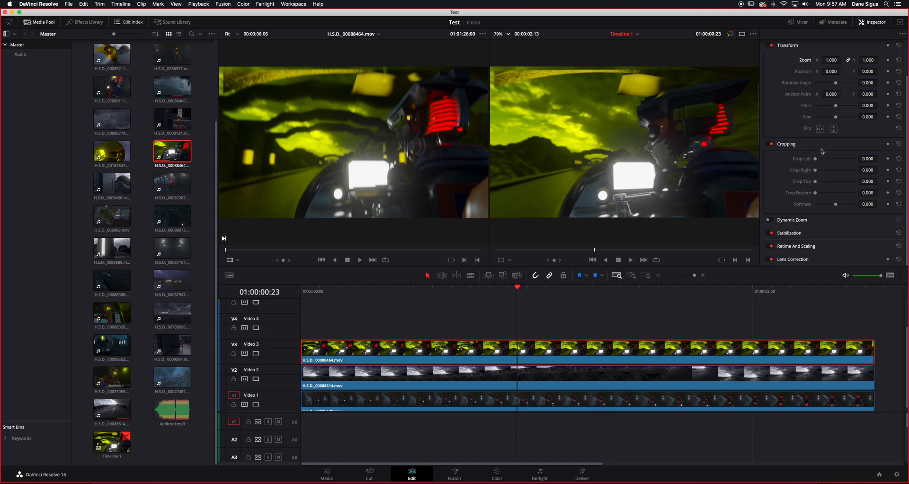
# - Try cropping the Video 3 clip by 417.4 left, 350.6 right, 197.2 top and 159.7 bottom, and reset the cropping
pyautogui.moveTo(815, 162)
pyautogui.mouseDown()
pyautogui.moveTo(833, 160)
pyautogui.moveTo(821, 160)
pyautogui.moveTo(824, 173)
pyautogui.mouseUp()
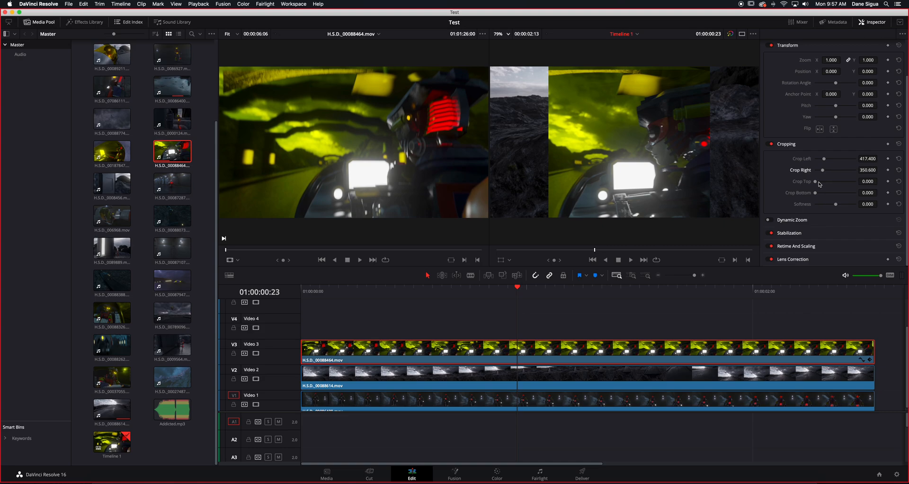
pyautogui.moveTo(816, 182); pyautogui.dragTo(821, 194)
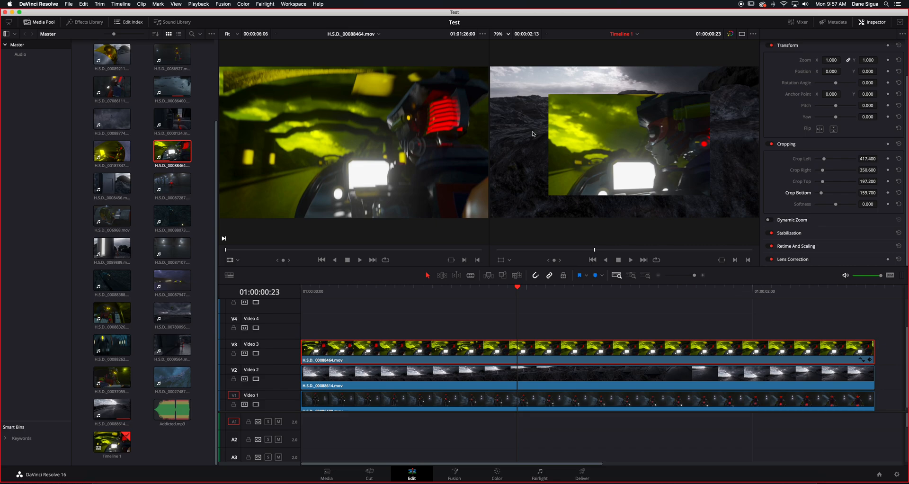
pyautogui.click(899, 144)
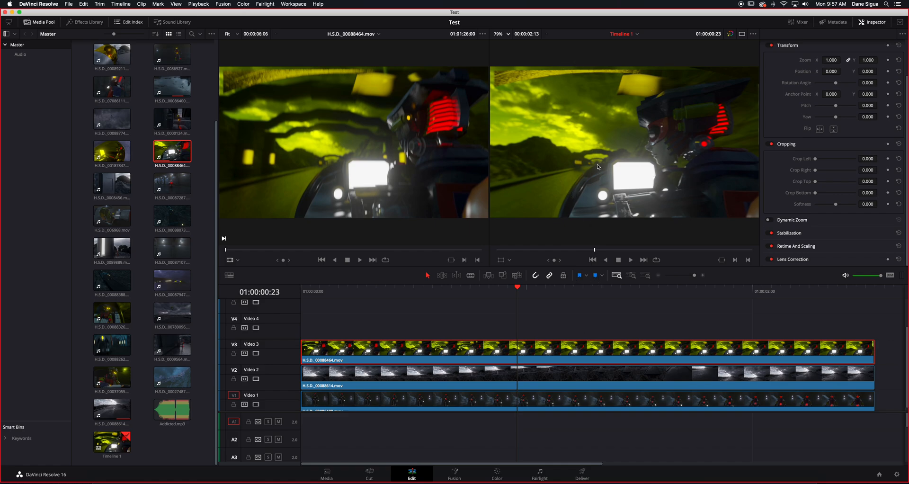
# - Crop the clips into three columns: Video 3 right 1335.7, Video 2 left 601 and right 634.4, Video 1 left 1302.3
pyautogui.moveTo(815, 172); pyautogui.dragTo(844, 169)
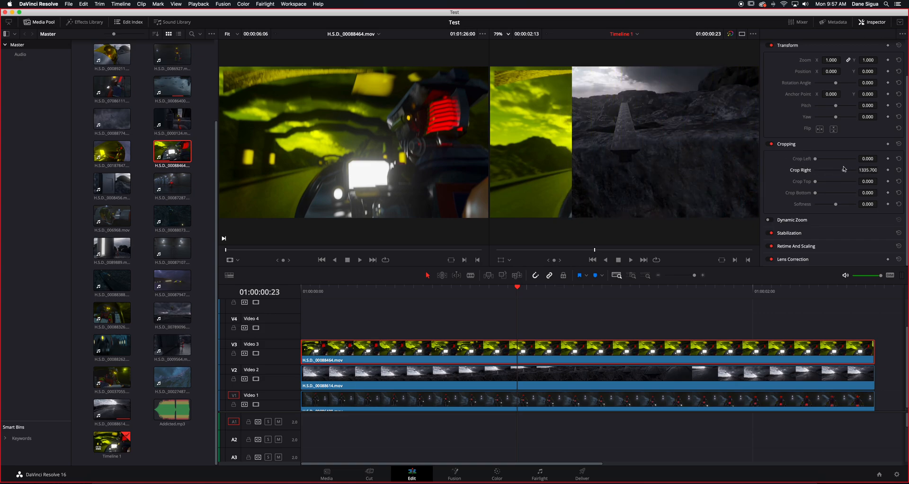
pyautogui.moveTo(844, 169); pyautogui.dragTo(845, 169)
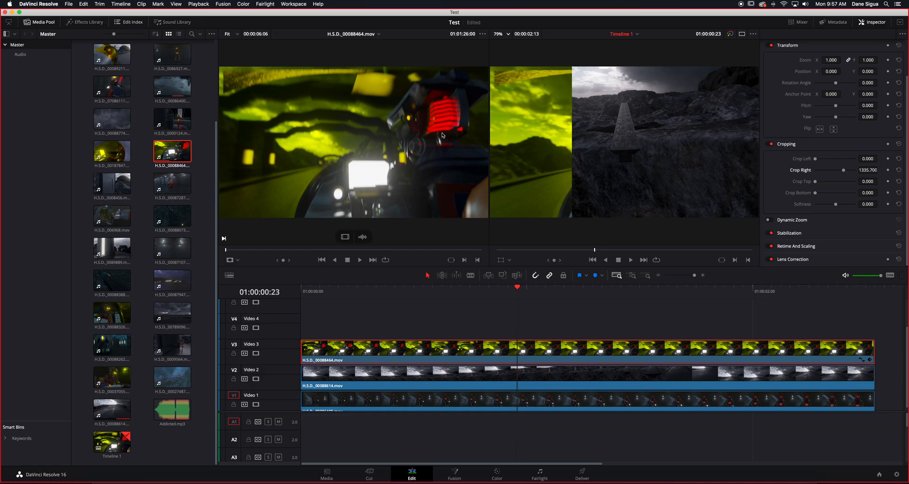
pyautogui.click(497, 382)
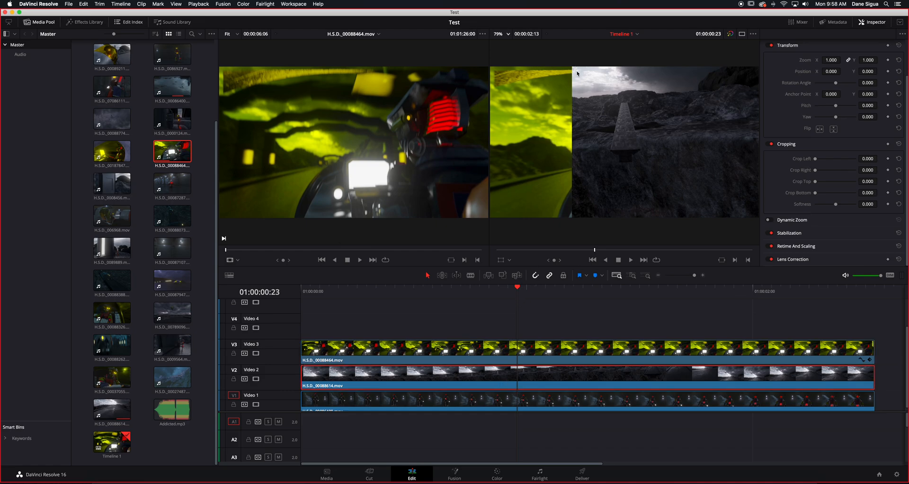
pyautogui.moveTo(816, 160); pyautogui.dragTo(829, 160)
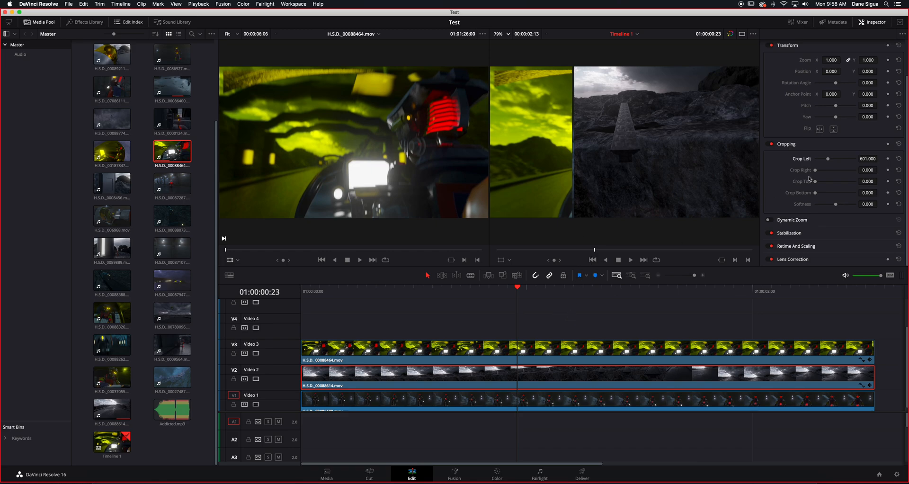
pyautogui.moveTo(816, 172); pyautogui.dragTo(830, 172)
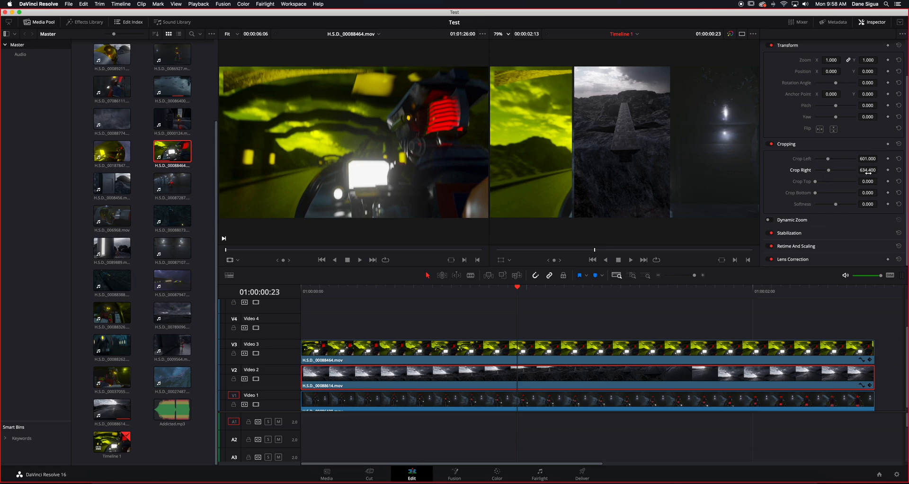
pyautogui.click(520, 403)
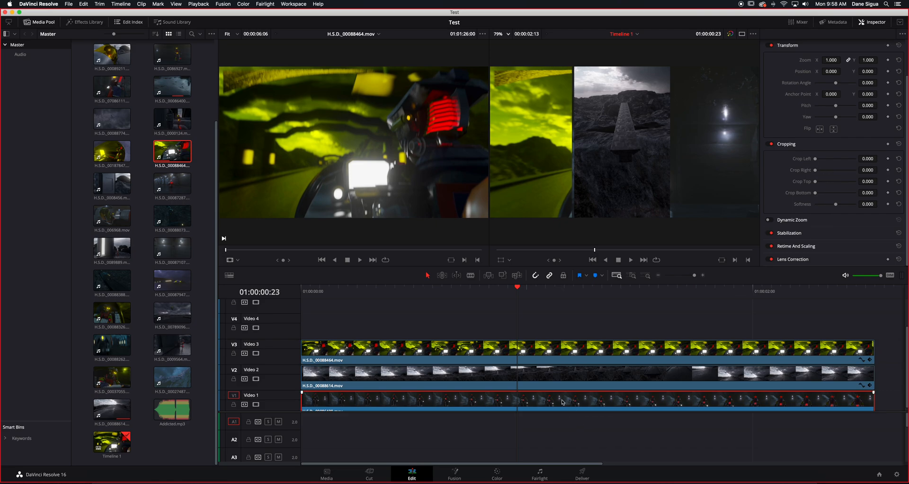
pyautogui.moveTo(815, 159); pyautogui.dragTo(844, 167)
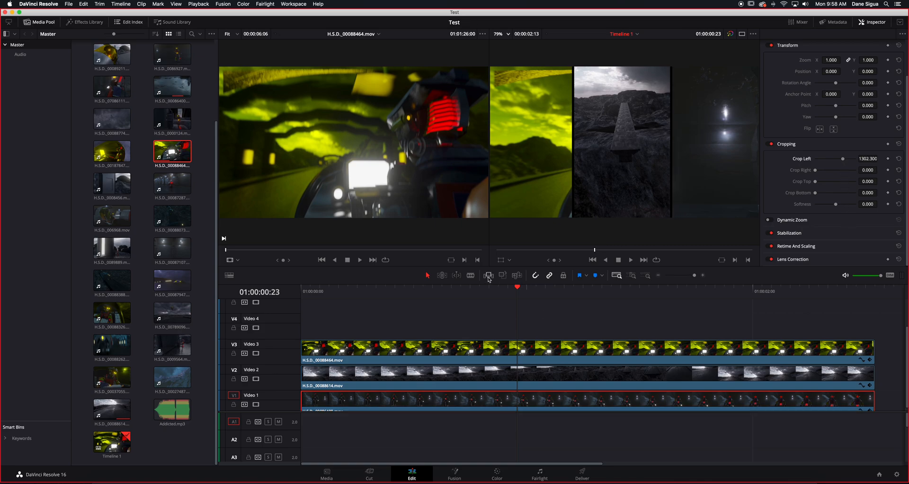
# - Play the three-column split screen repeatedly from the start of the timeline
pyautogui.moveTo(517, 290); pyautogui.dragTo(291, 295)
pyautogui.press('space')
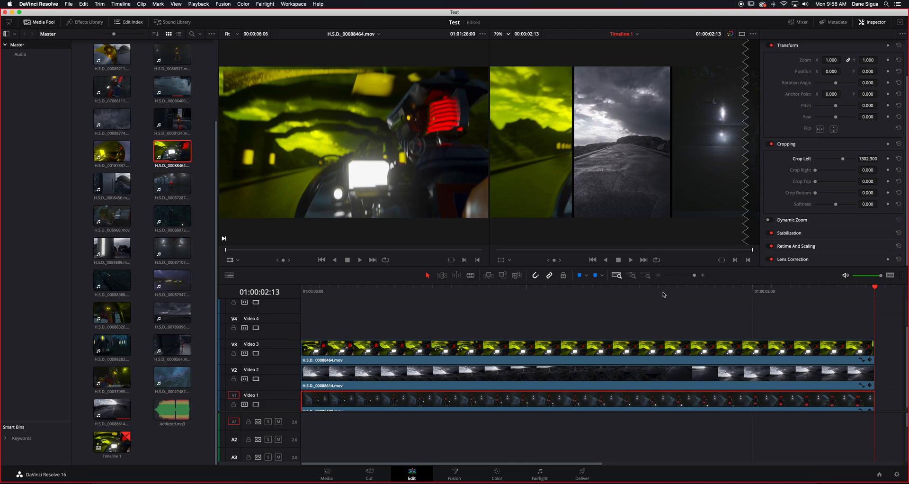
pyautogui.press('Home')
pyautogui.press('space')
pyautogui.press('Home')
pyautogui.press('space')
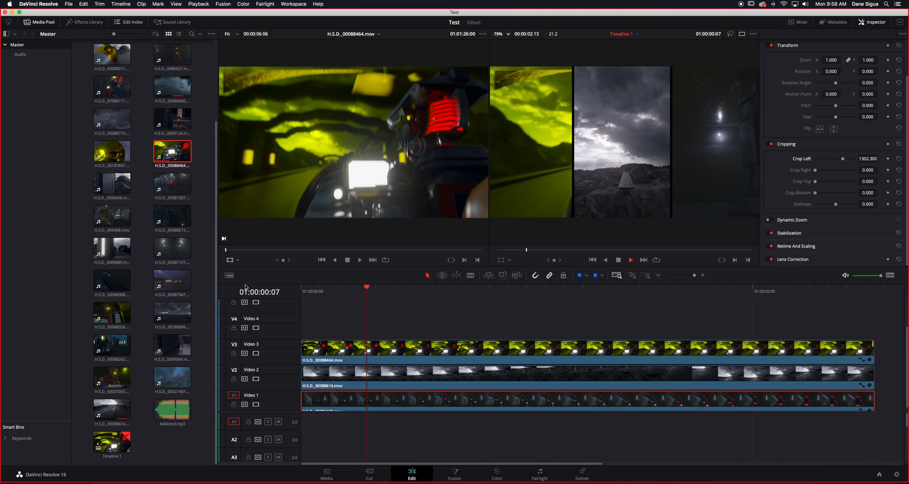
pyautogui.press('space')
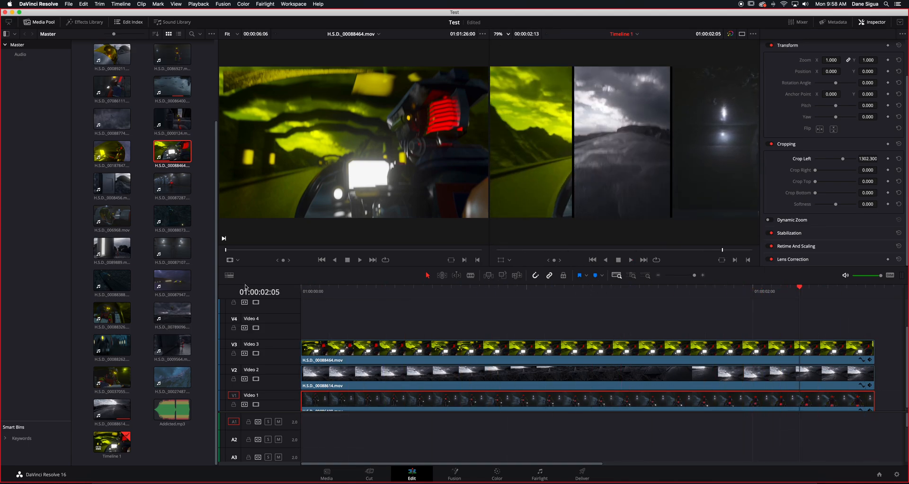
# - Recrop the Video 3 clip with Crop Right 333.9 and Crop Left 1035.1, and try Zoom 0.580 before restoring 1.000
pyautogui.click(532, 349)
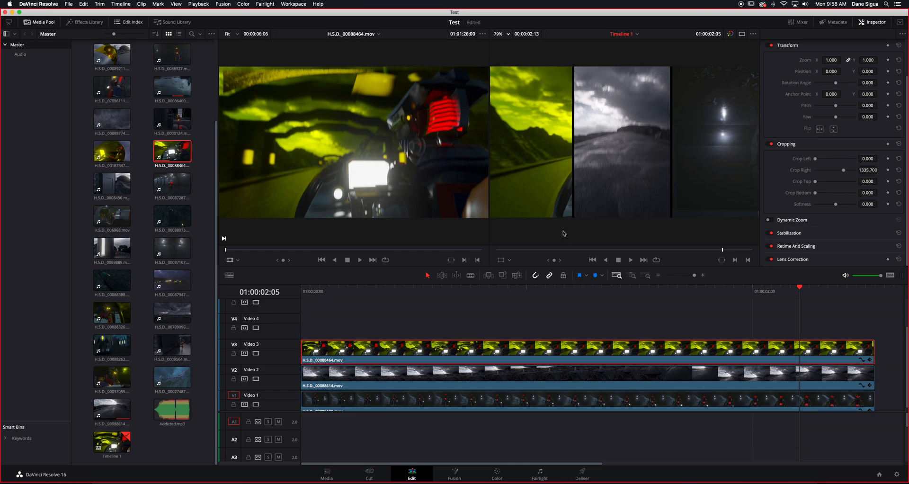
pyautogui.moveTo(845, 173); pyautogui.dragTo(824, 185)
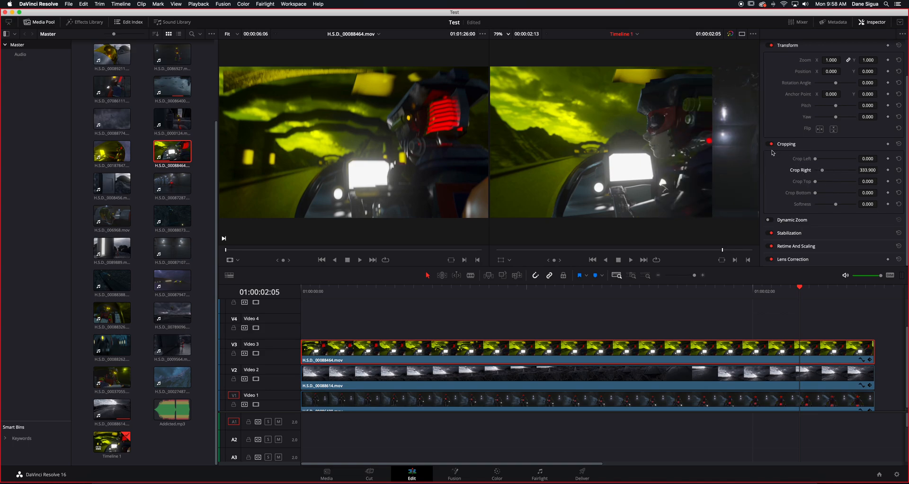
pyautogui.moveTo(816, 161); pyautogui.dragTo(837, 161)
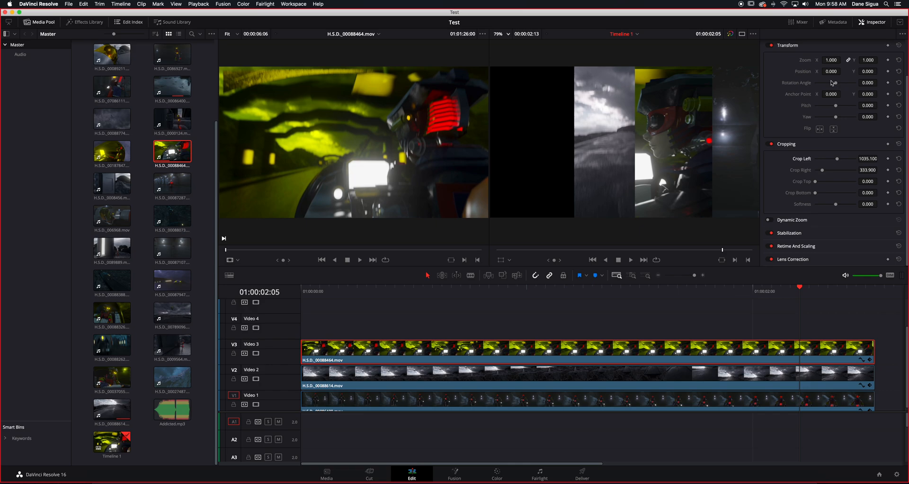
pyautogui.moveTo(832, 61); pyautogui.dragTo(843, 60)
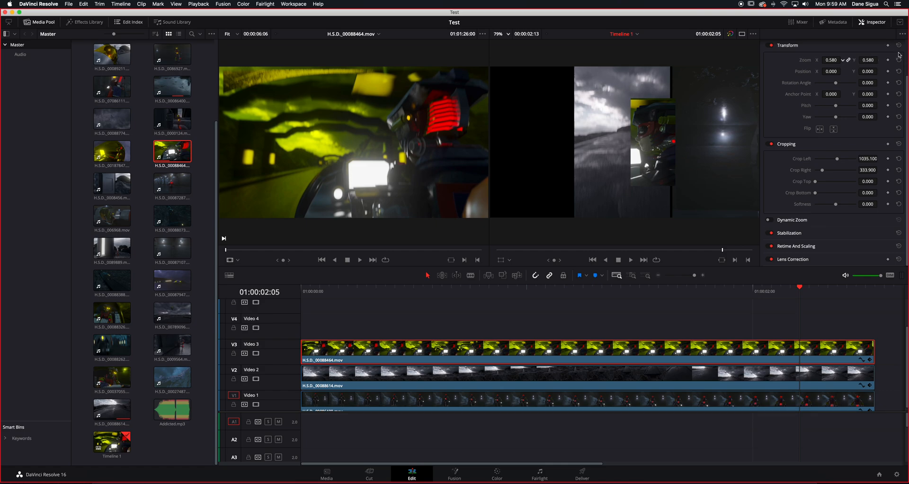
pyautogui.doubleClick(829, 59)
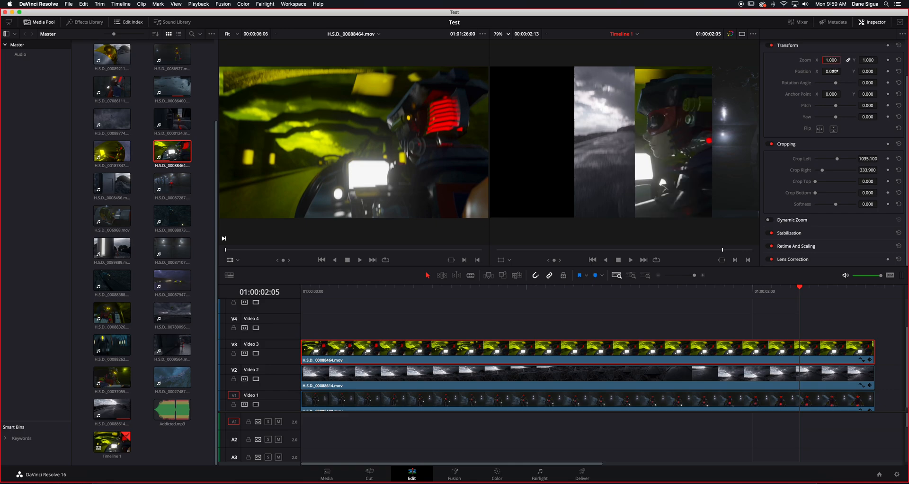
# - Move the Video 3 clip to Position X -1040 and fine-tune the column gaps, setting the Video 2 clip's Crop Right to 651.1
pyautogui.moveTo(832, 71)
pyautogui.mouseDown()
pyautogui.moveTo(739, 71)
pyautogui.moveTo(839, 71)
pyautogui.moveTo(837, 87)
pyautogui.mouseUp()
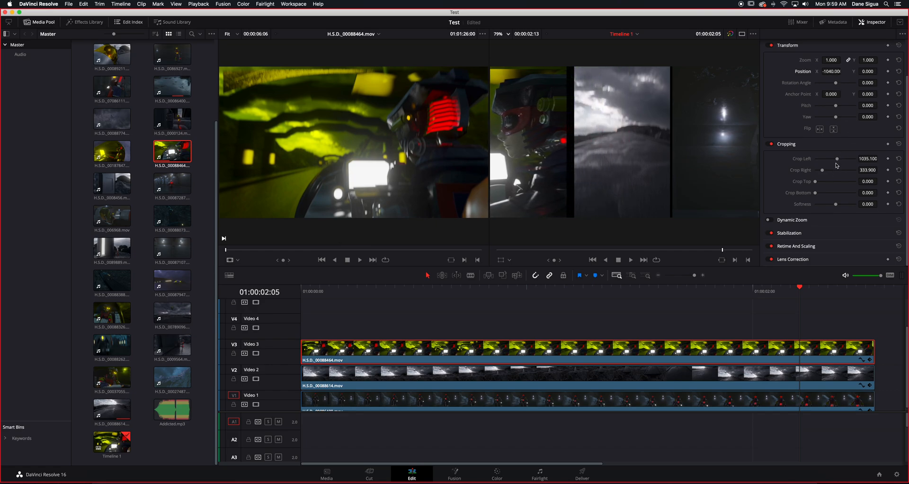
pyautogui.moveTo(823, 171)
pyautogui.mouseDown()
pyautogui.moveTo(809, 175)
pyautogui.moveTo(822, 174)
pyautogui.mouseUp()
pyautogui.click(655, 378)
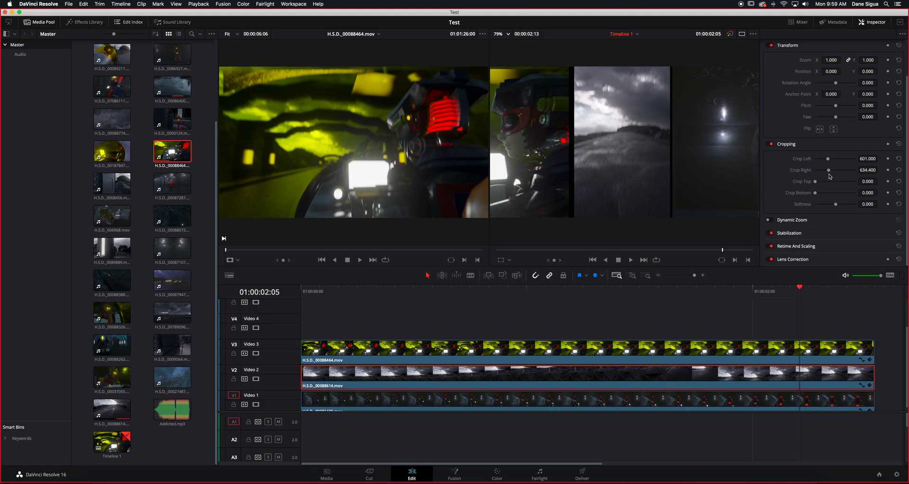
pyautogui.moveTo(829, 174); pyautogui.dragTo(830, 174)
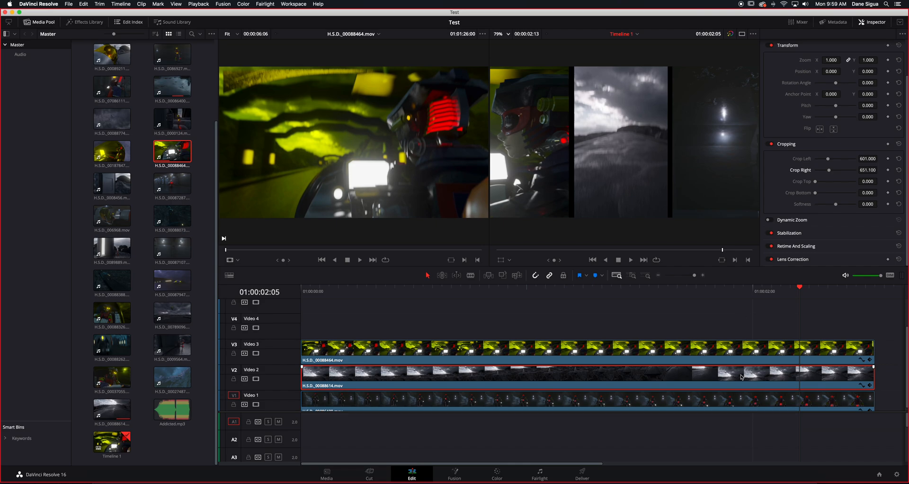
# - Play the three-column split screen from the start of the timeline to check the column gaps
pyautogui.press('Home')
pyautogui.press('space')
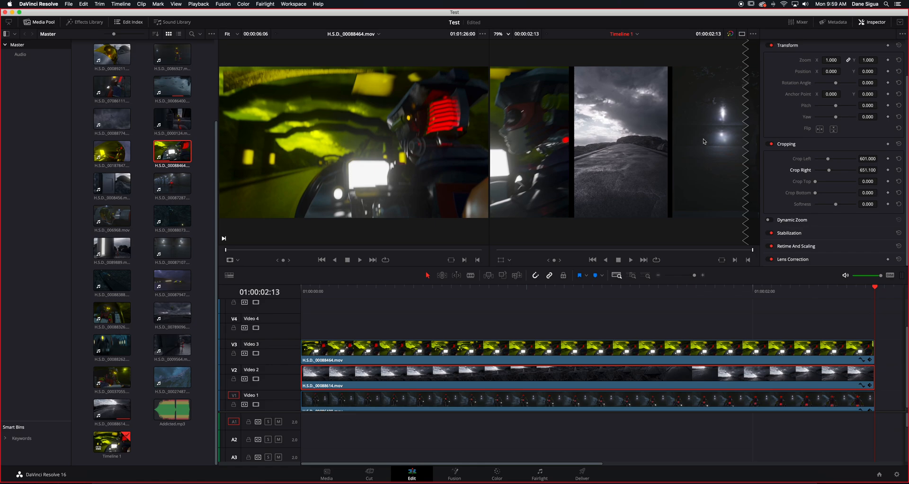
# - Reduce the Video 1 clip's Crop Left to 217 and disable the Video 3 and Video 2 tracks to isolate it
pyautogui.click(713, 403)
pyautogui.moveTo(811, 294); pyautogui.dragTo(652, 292)
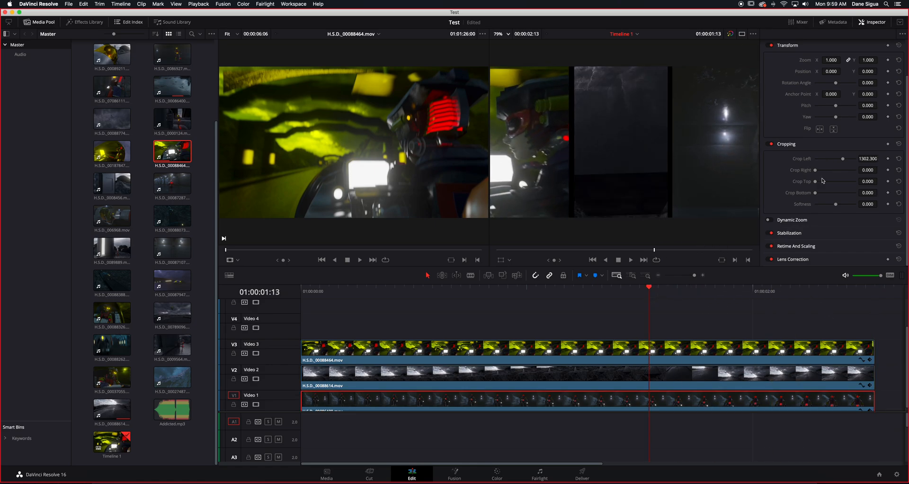
pyautogui.moveTo(842, 159); pyautogui.dragTo(821, 168)
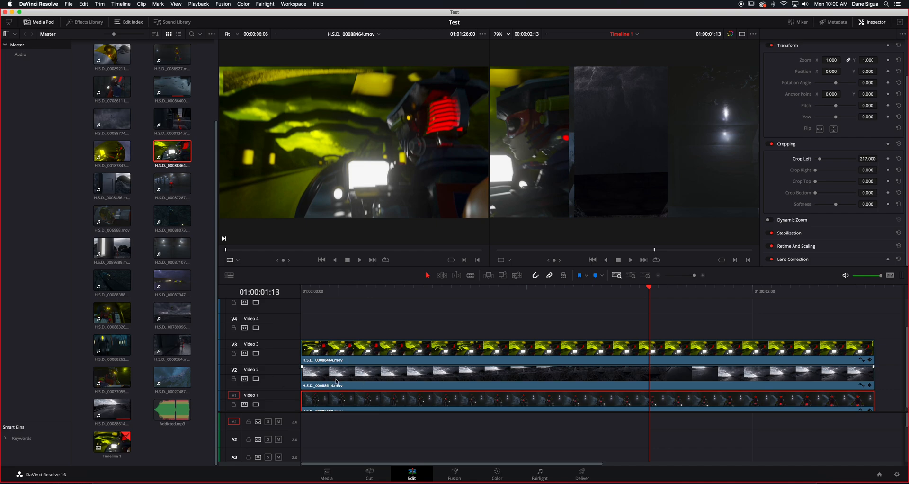
pyautogui.click(256, 353)
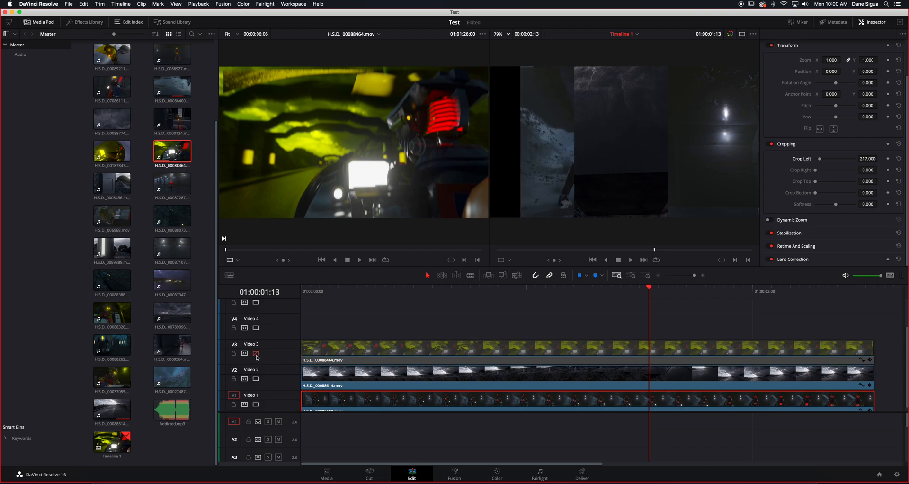
pyautogui.click(258, 380)
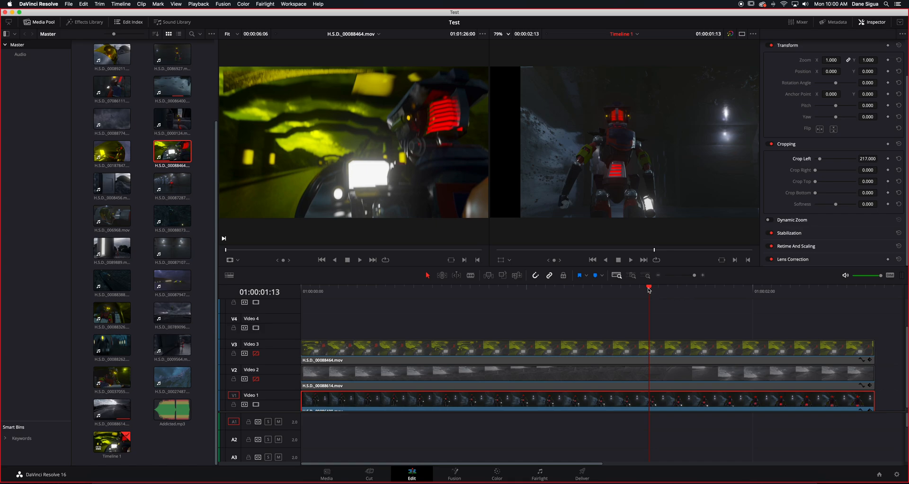
# - Crop the Video 1 clip with Crop Left 517.6 and Crop Right 751.3, and move it to Position X 750
pyautogui.moveTo(648, 289); pyautogui.dragTo(619, 292)
pyautogui.moveTo(820, 159); pyautogui.dragTo(827, 159)
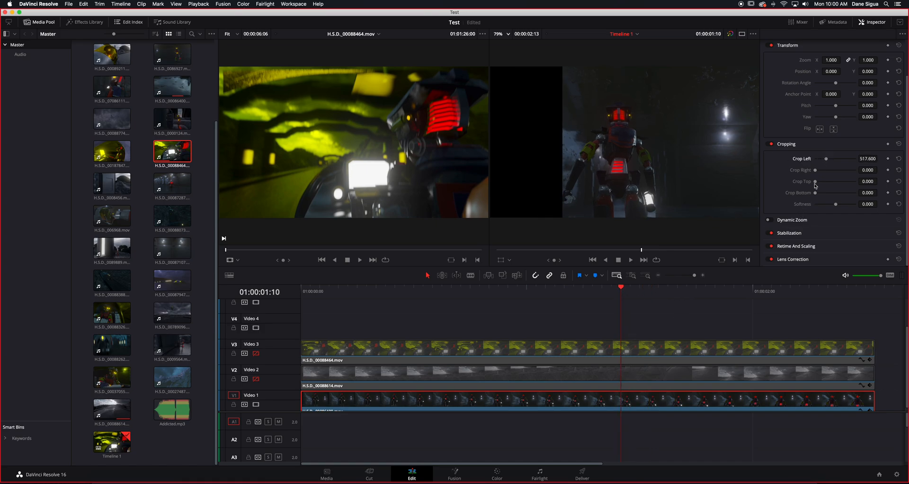
pyautogui.moveTo(815, 170); pyautogui.dragTo(832, 172)
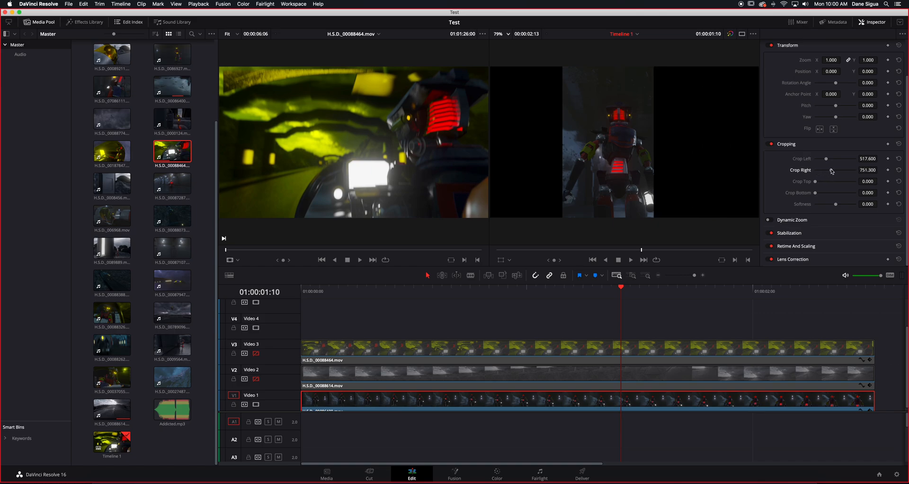
pyautogui.moveTo(831, 71); pyautogui.dragTo(842, 71)
pyautogui.moveTo(843, 71)
pyautogui.mouseDown()
pyautogui.moveTo(831, 71)
pyautogui.moveTo(849, 71)
pyautogui.mouseUp()
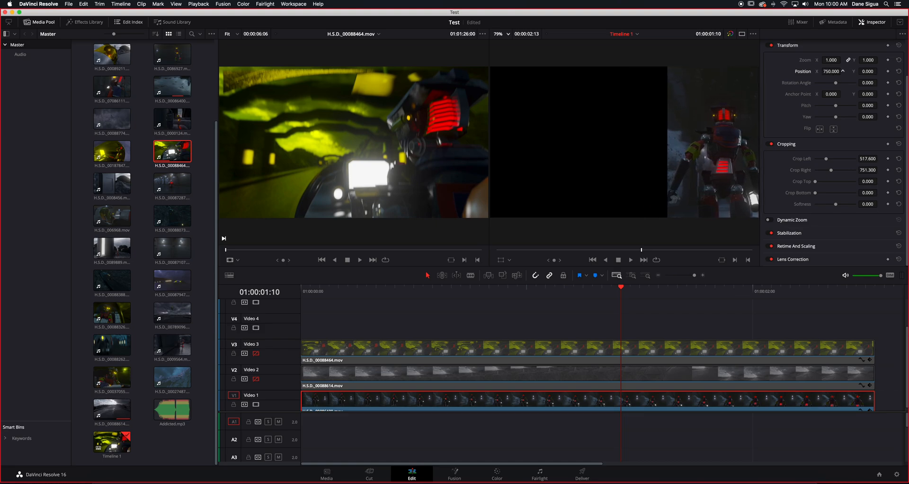
# - Re-enable the Video 3 and Video 2 tracks and set the Video 1 clip's Crop Left to 551 to match the column gap
pyautogui.click(257, 354)
pyautogui.click(257, 379)
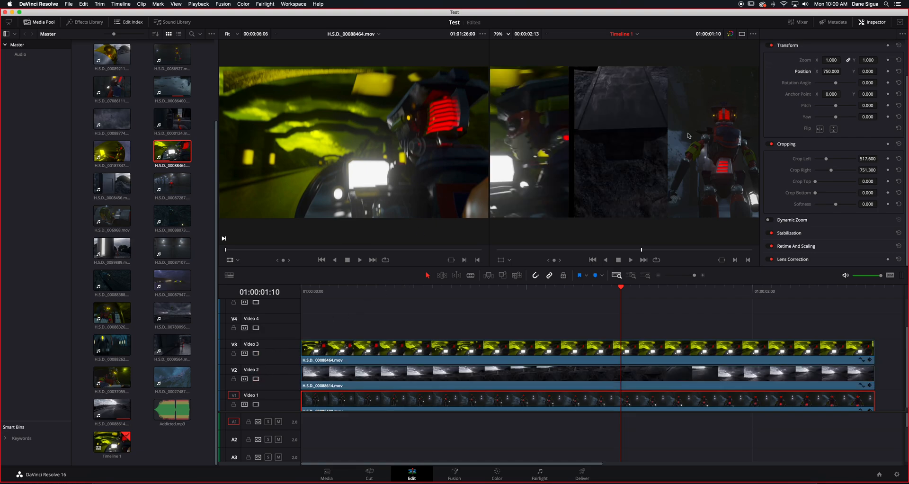
pyautogui.click(827, 160)
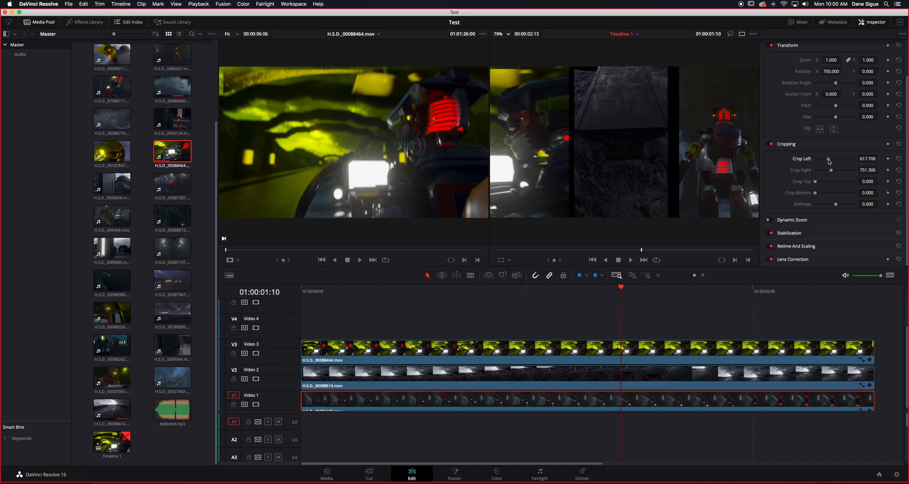
pyautogui.moveTo(827, 162); pyautogui.dragTo(828, 160)
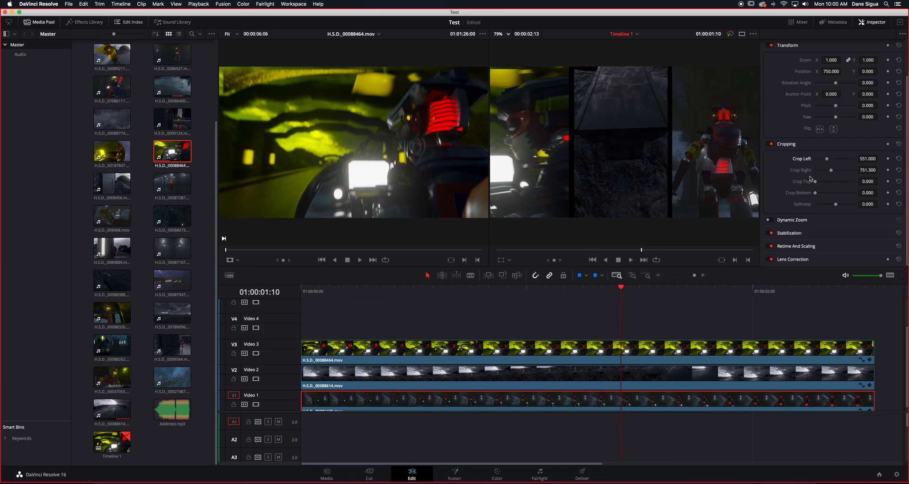
# - Play the adjusted split screen twice from the start of the timeline
pyautogui.moveTo(615, 288); pyautogui.dragTo(242, 307)
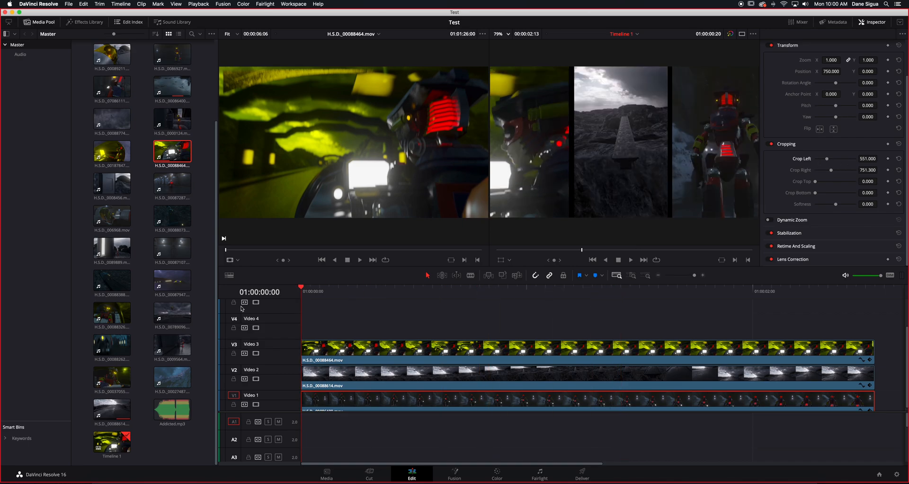
pyautogui.press('space')
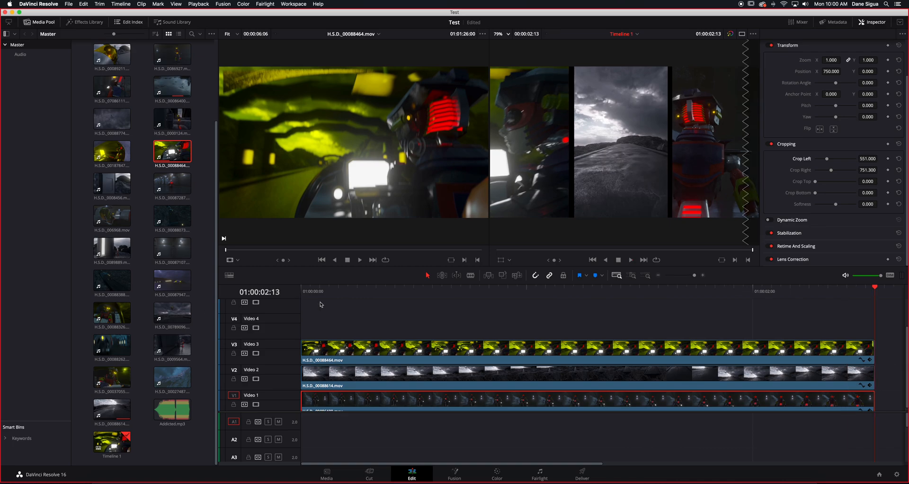
pyautogui.click(301, 291)
pyautogui.press('space')
pyautogui.moveTo(877, 290); pyautogui.dragTo(874, 307)
# - Examine the Stabilization, Retime And Scaling, and Lens Correction settings of the Video 1 clip
pyautogui.click(799, 233)
pyautogui.scroll(-3, 800, 244)
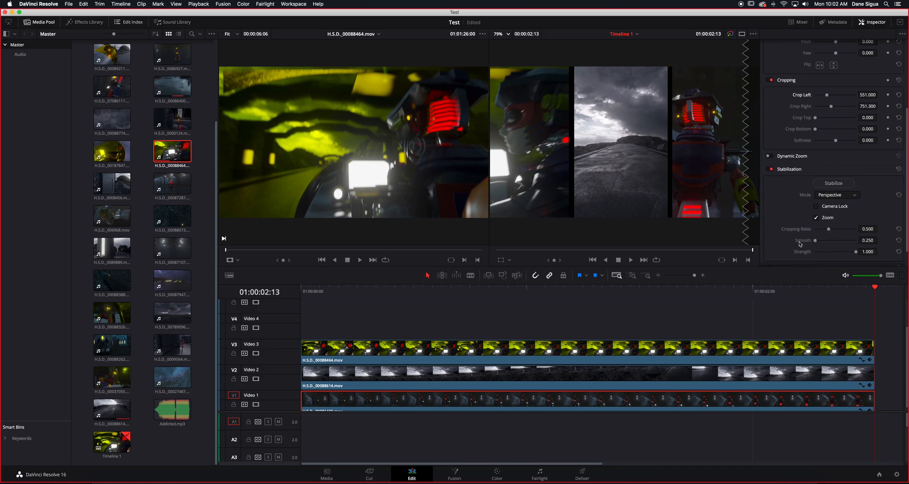
pyautogui.scroll(-1, 800, 244)
pyautogui.click(800, 246)
pyautogui.scroll(-3, 799, 250)
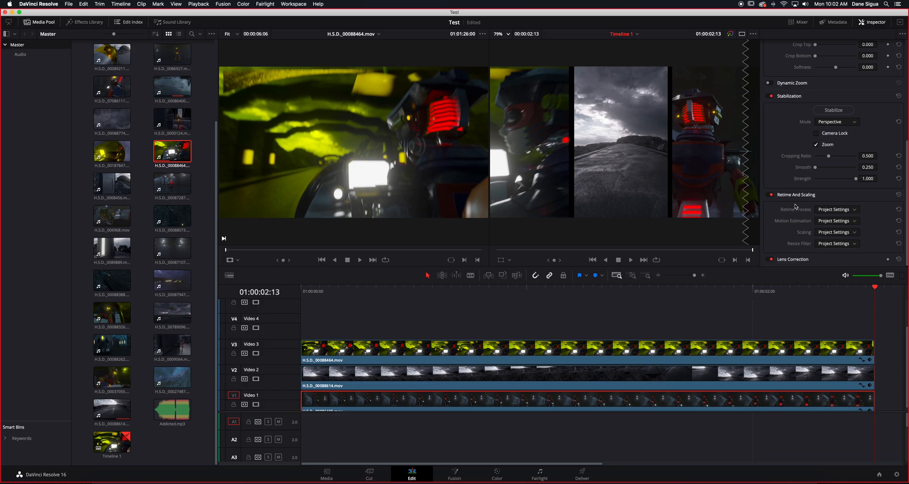
pyautogui.scroll(2, 797, 203)
pyautogui.click(797, 218)
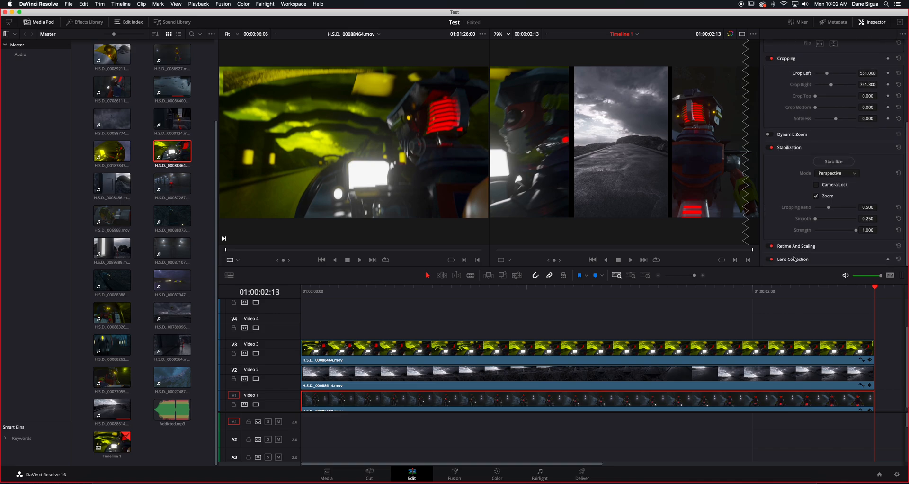
pyautogui.scroll(-2, 821, 248)
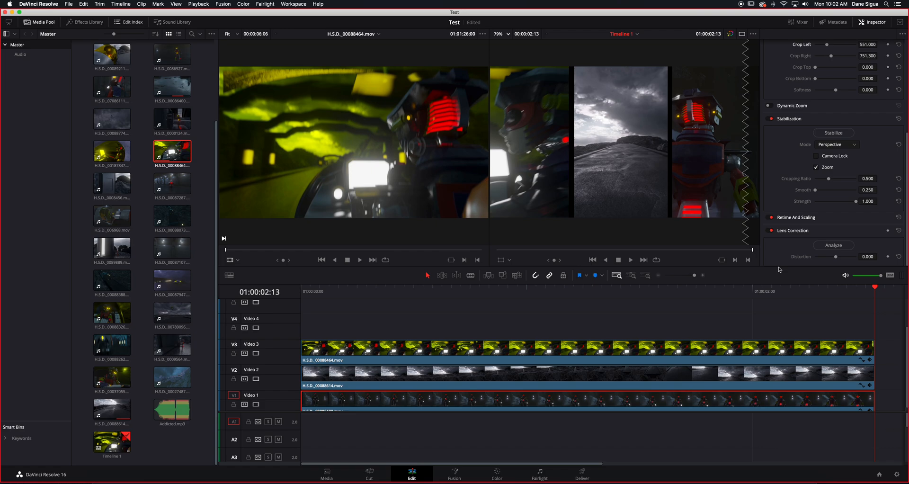
pyautogui.scroll(1, 791, 235)
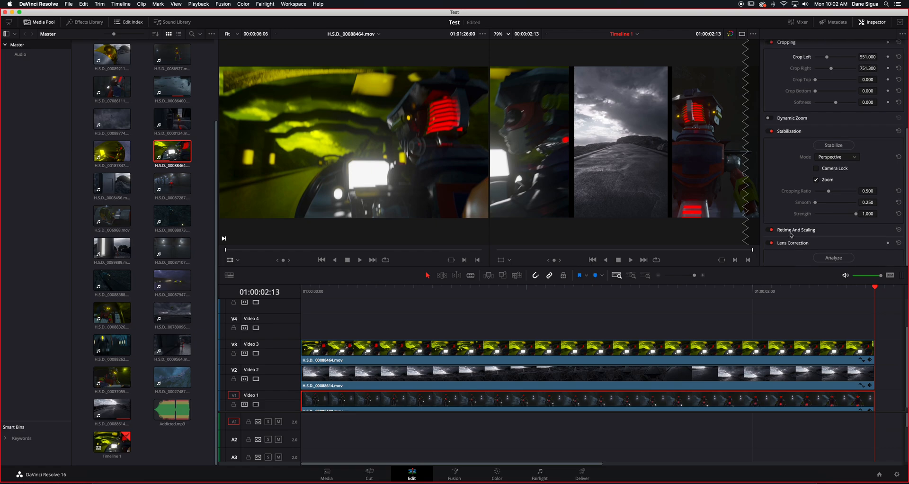
pyautogui.scroll(1, 790, 235)
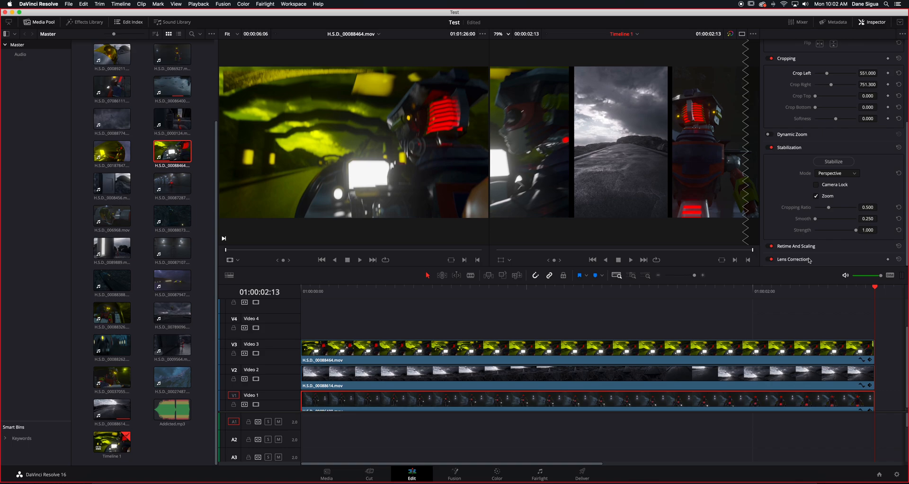
# - Park the playhead at 01:00:01:09 and set the Video 2 clip's crop Softness to -16.52
pyautogui.moveTo(706, 291); pyautogui.dragTo(611, 307)
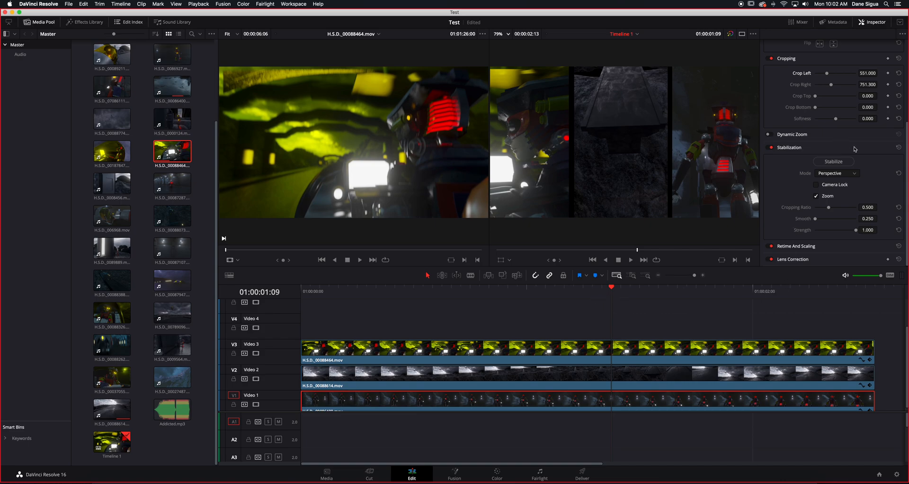
pyautogui.scroll(2, 811, 180)
pyautogui.scroll(4, 798, 189)
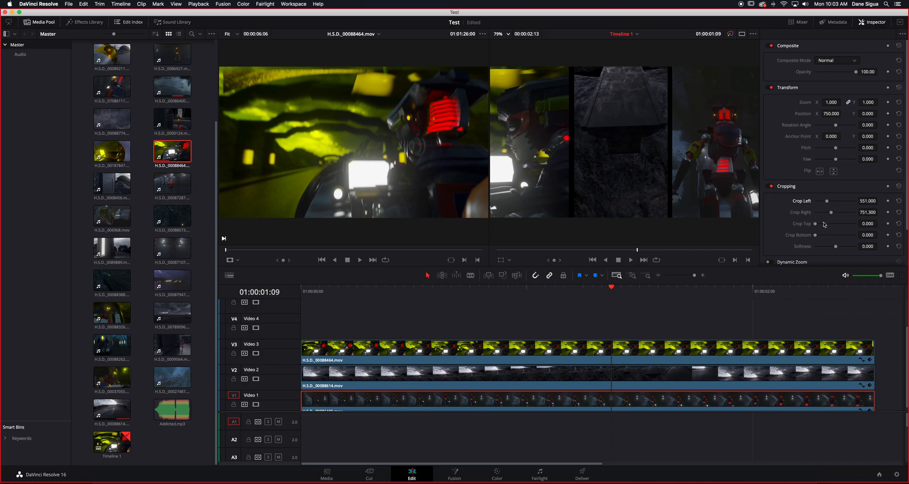
pyautogui.click(599, 356)
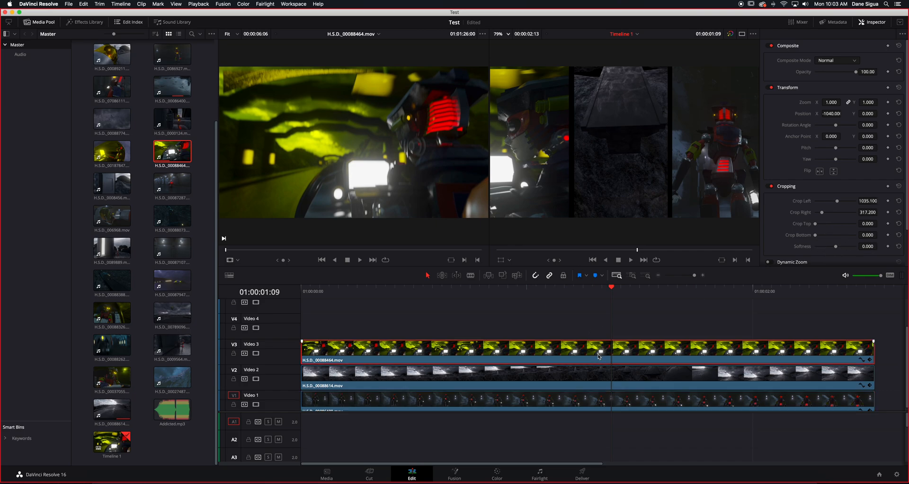
pyautogui.click(584, 374)
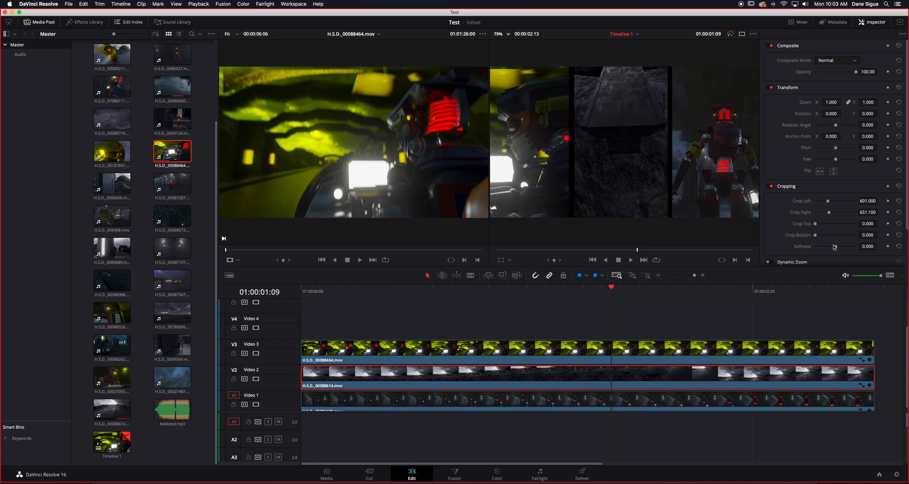
pyautogui.moveTo(834, 247)
pyautogui.mouseDown()
pyautogui.moveTo(850, 250)
pyautogui.moveTo(833, 256)
pyautogui.mouseUp()
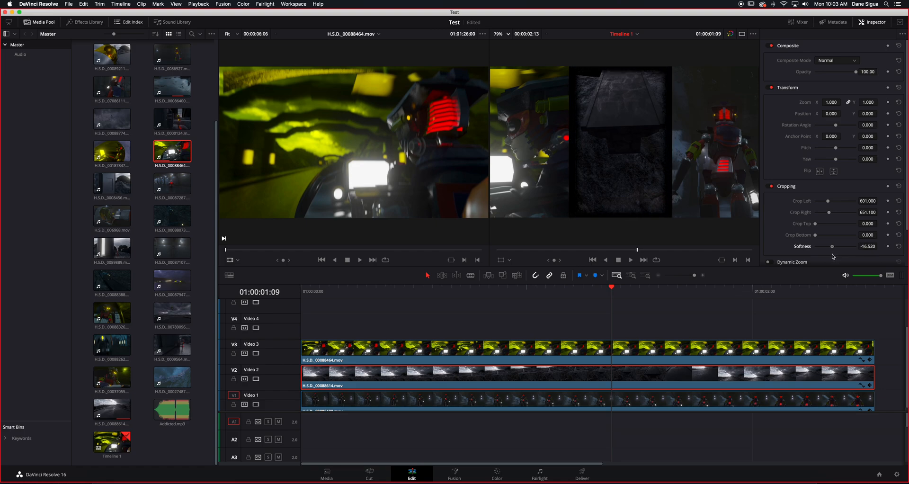
# - Soften the crop edges of the Video 3 clip with negative Softness and set the Video 1 clip's Softness to -11.3
pyautogui.click(585, 344)
pyautogui.moveTo(835, 250); pyautogui.dragTo(833, 249)
pyautogui.click(656, 396)
pyautogui.moveTo(836, 249); pyautogui.dragTo(834, 249)
# - Play the softened split screen from the start of the timeline and stop at 01:00:01:19
pyautogui.press('Home')
pyautogui.press('space')
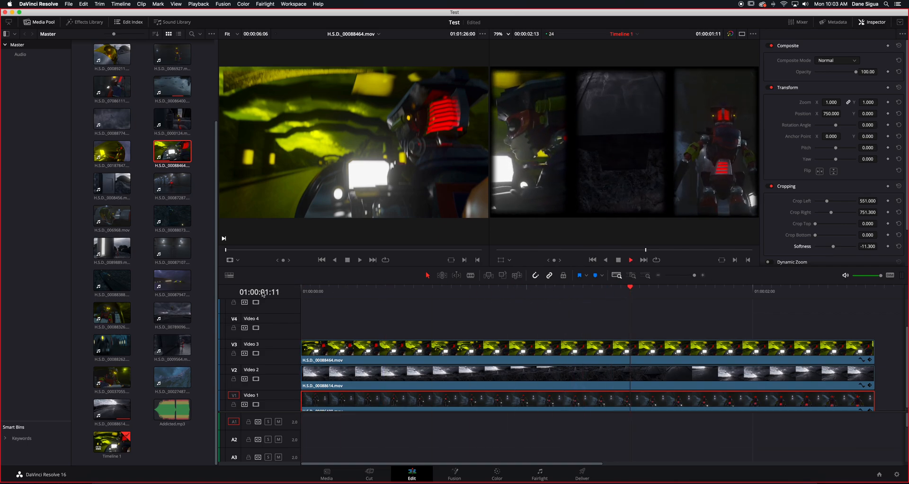
pyautogui.press('space')
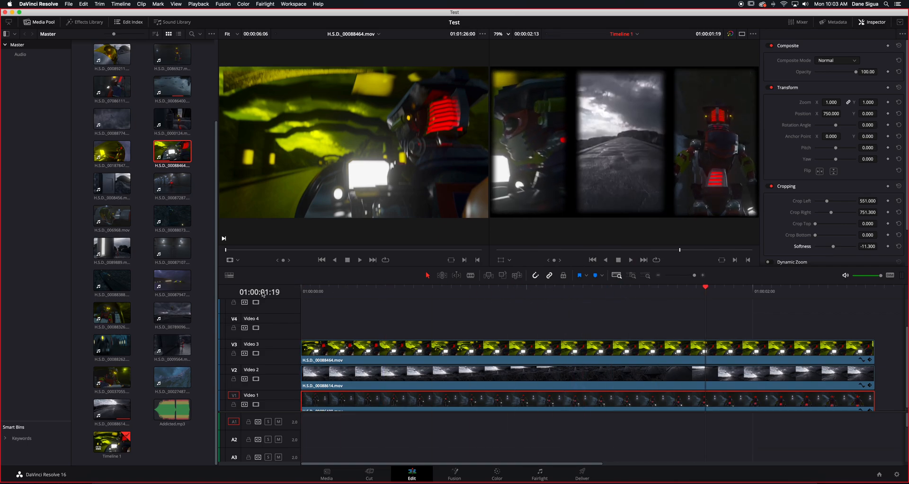